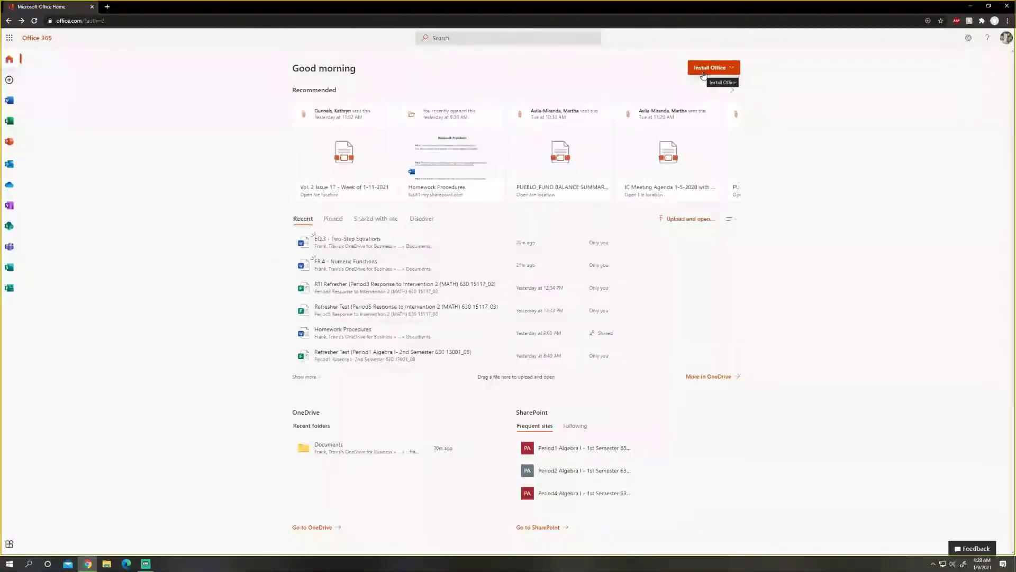
# Open the recent document EQ.3 - Two-Step Equations and look through its problems
pyautogui.click(378, 239)
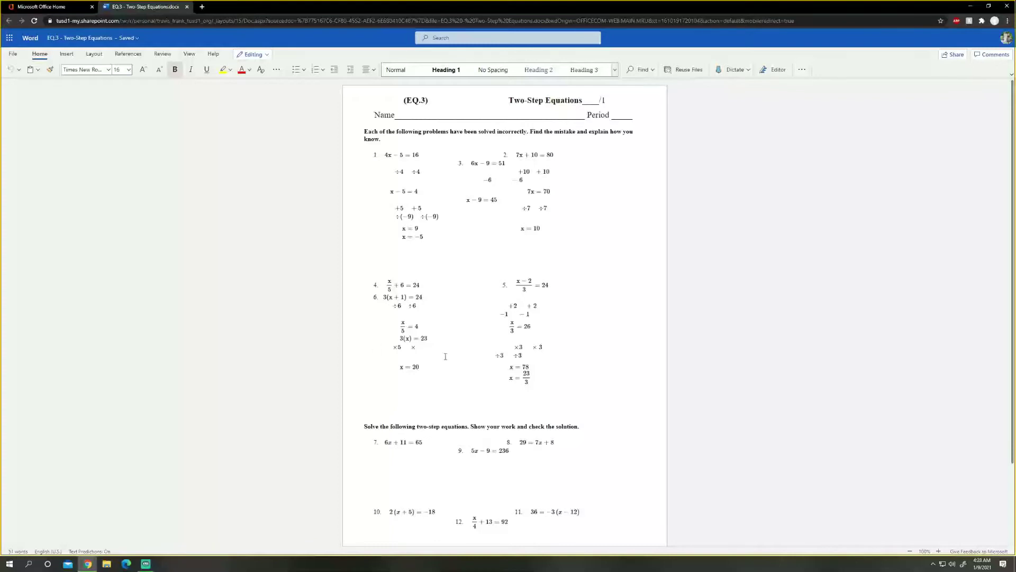
pyautogui.scroll(-3, 566, 214)
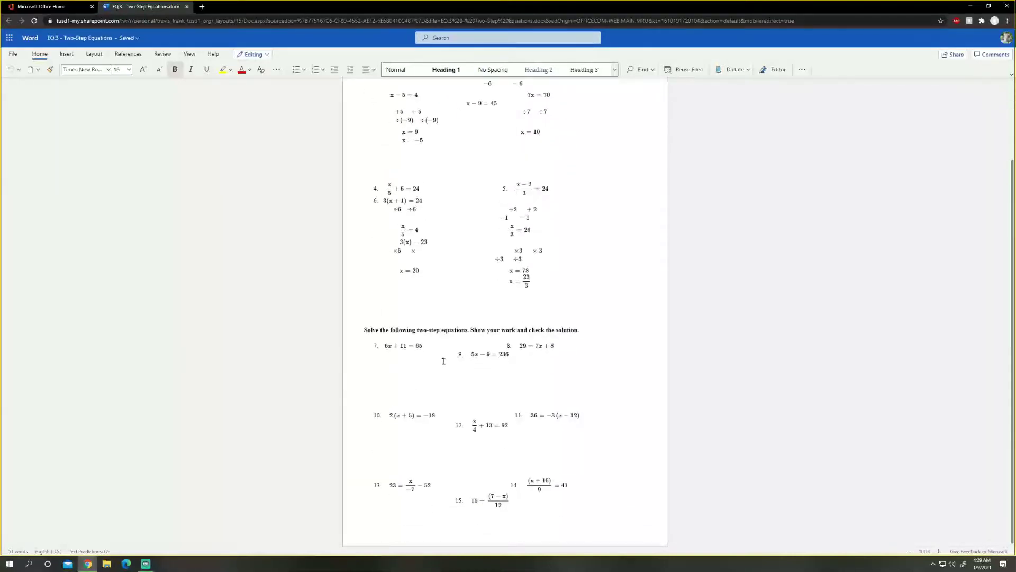
pyautogui.scroll(3, 483, 356)
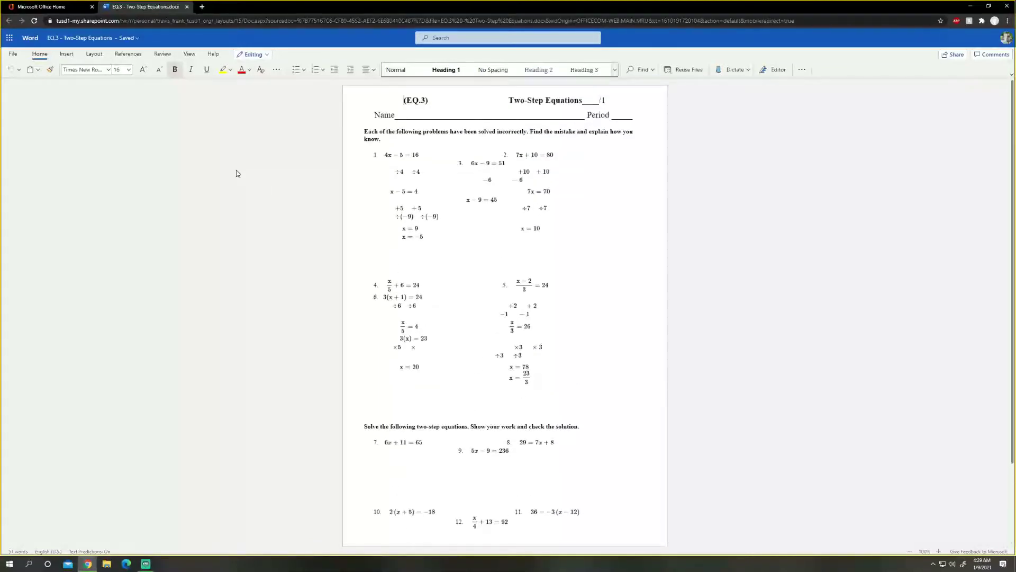
# Download a copy of the worksheet to the computer and open it in desktop Word with editing enabled
pyautogui.click(23, 55)
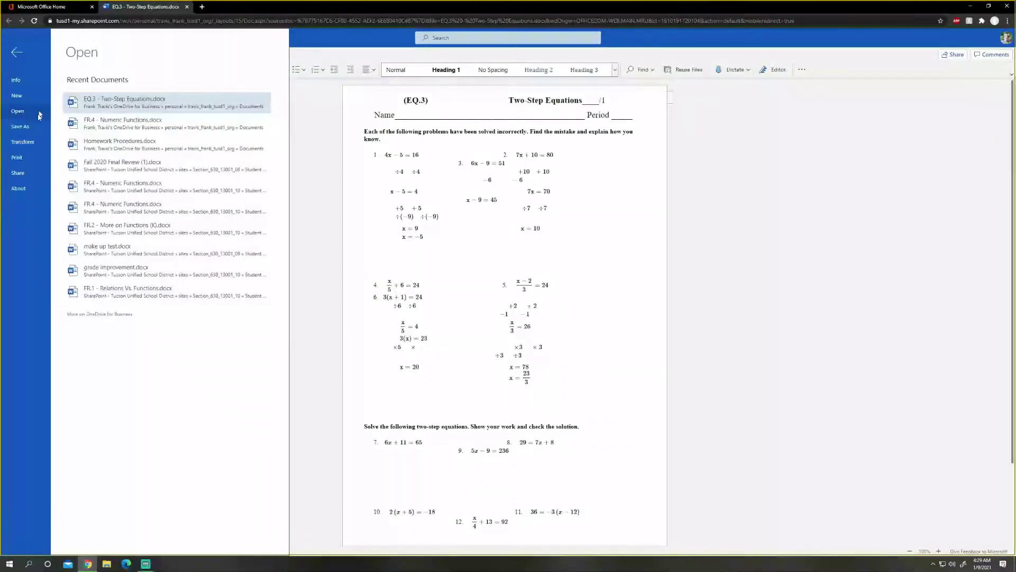
pyautogui.click(34, 128)
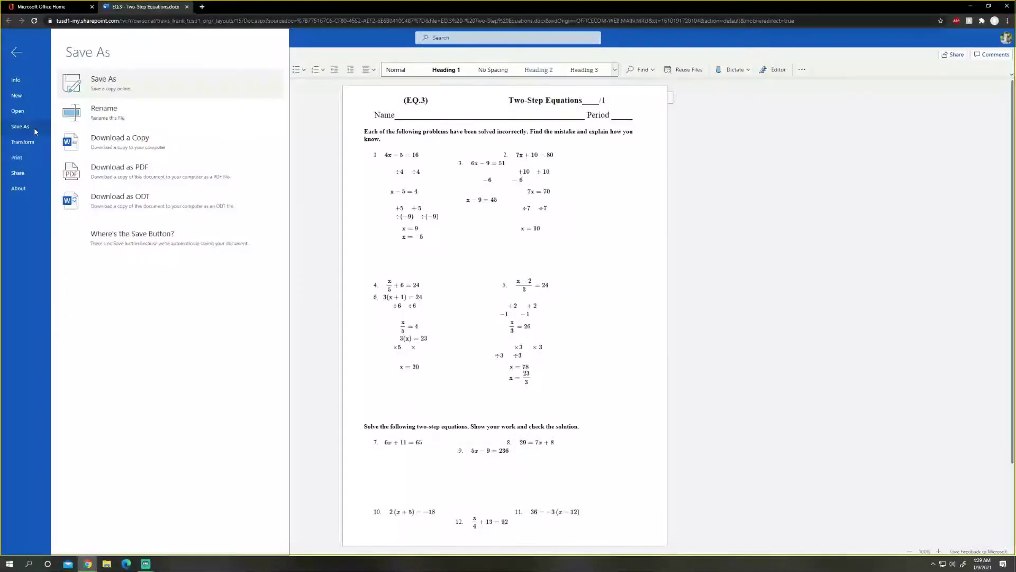
pyautogui.click(112, 140)
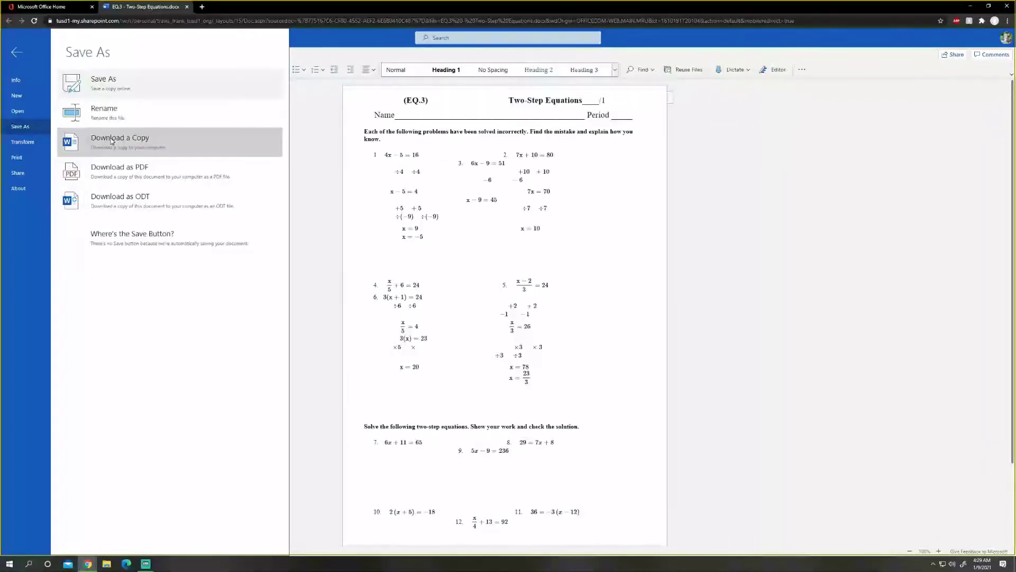
pyautogui.click(538, 311)
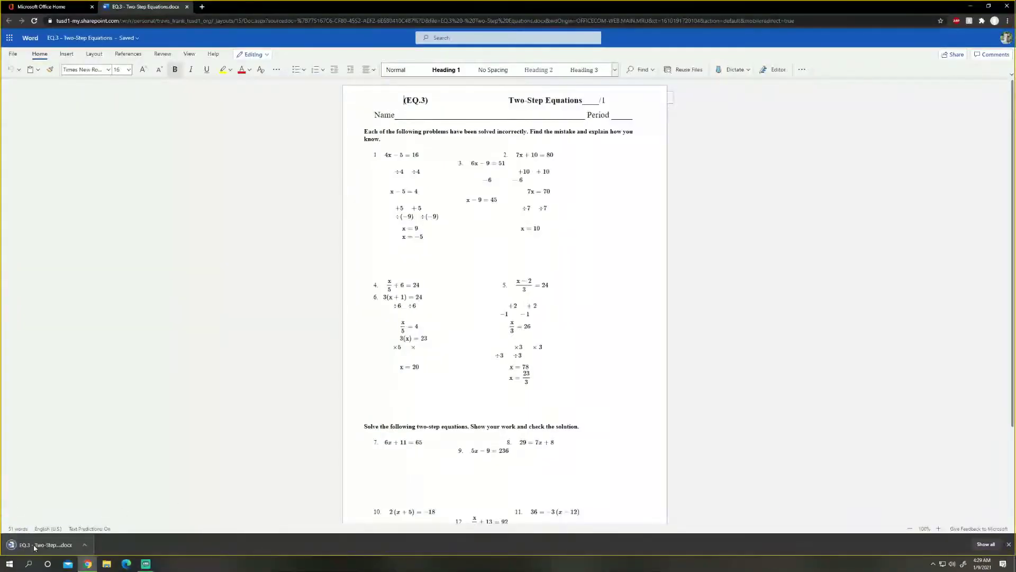
pyautogui.click(34, 545)
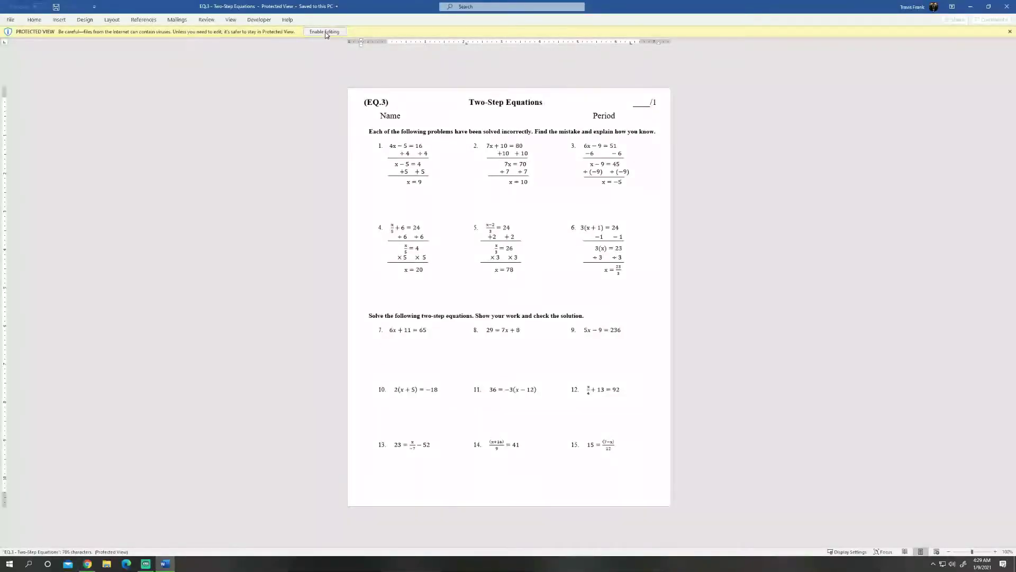
pyautogui.click(325, 32)
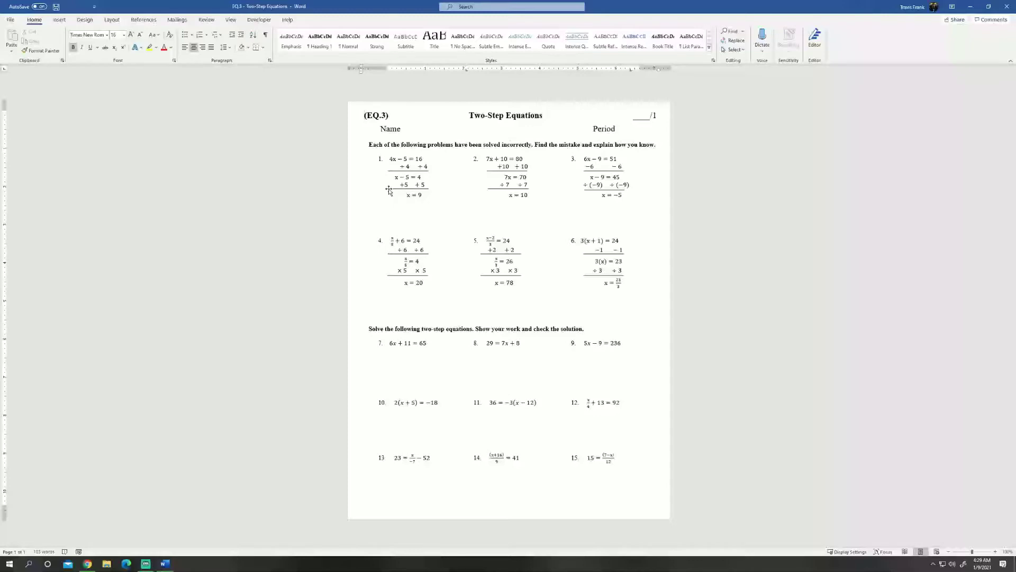
# Color the incorrect ÷4 ÷4 line in problem 1 red
pyautogui.click(402, 205)
pyautogui.moveTo(426, 166); pyautogui.dragTo(396, 166)
pyautogui.click(164, 47)
pyautogui.click(423, 214)
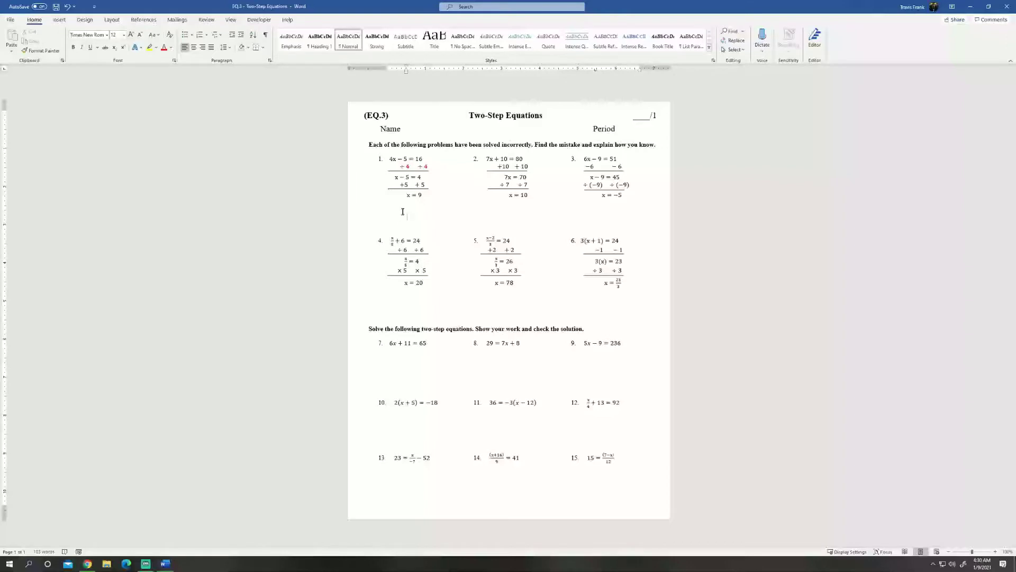
# Add the note "Addition before Division" below problem 1, leaving one blank line above it
pyautogui.moveTo(428, 167); pyautogui.dragTo(398, 164)
pyautogui.write('Addition before Division')
pyautogui.click(404, 210)
pyautogui.press('BackSpace')
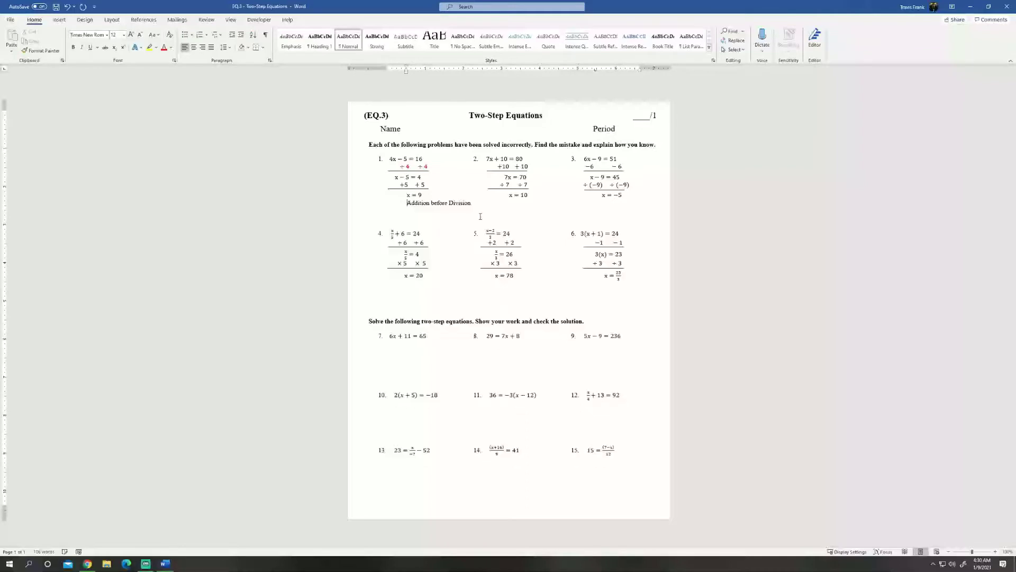
pyautogui.press('Return')
# Add the note "Good" below problem 2 on the same line, aligned under its work with a tab stop
pyautogui.click(513, 210)
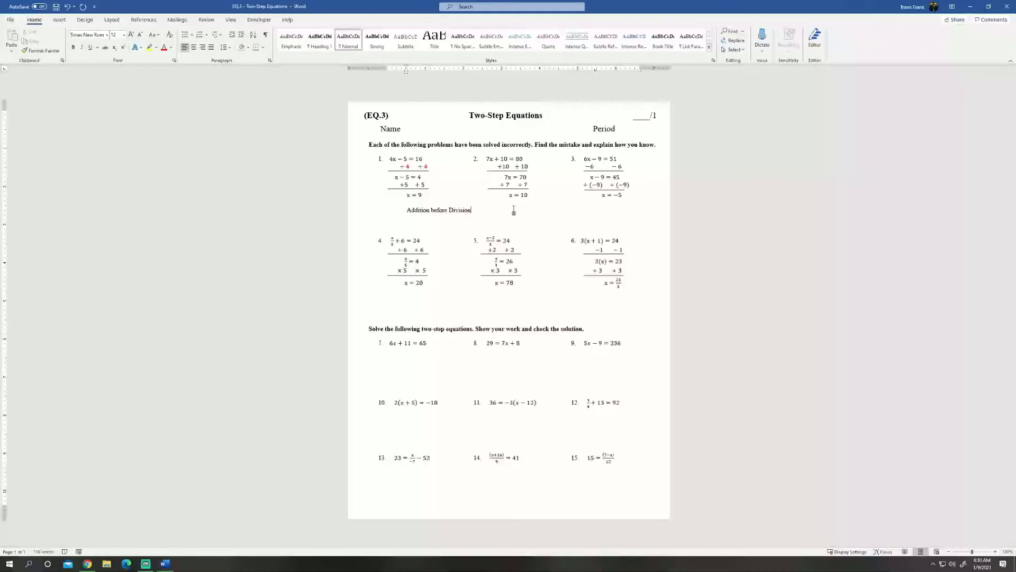
pyautogui.press('Tab')
pyautogui.moveTo(504, 69); pyautogui.dragTo(503, 70)
pyautogui.write('Good')
# Color the −6 −6 and ÷(−9) ÷(−9) lines in problem 3 red
pyautogui.moveTo(585, 166); pyautogui.dragTo(622, 166)
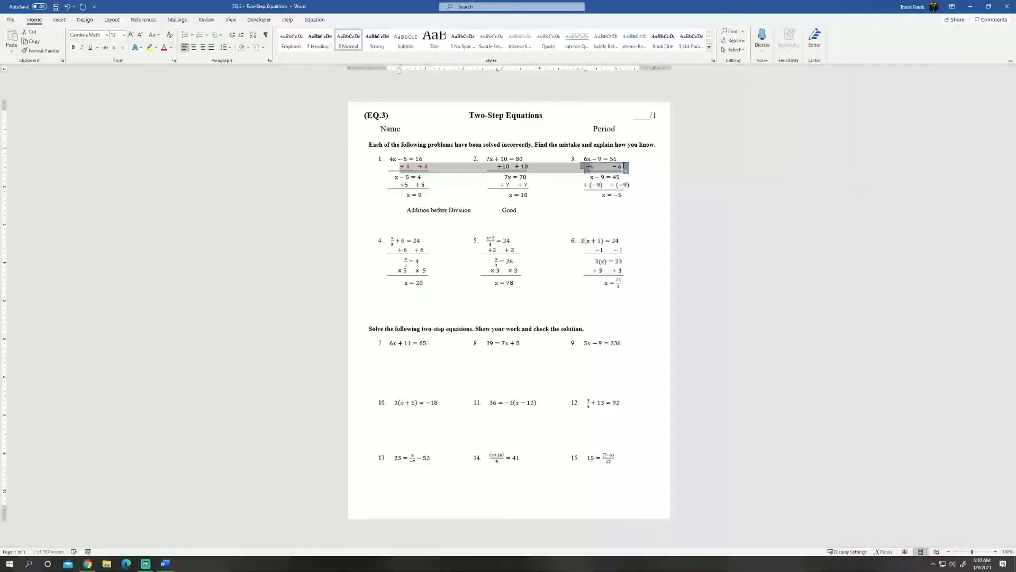
pyautogui.click(622, 166)
pyautogui.moveTo(620, 166); pyautogui.dragTo(586, 166)
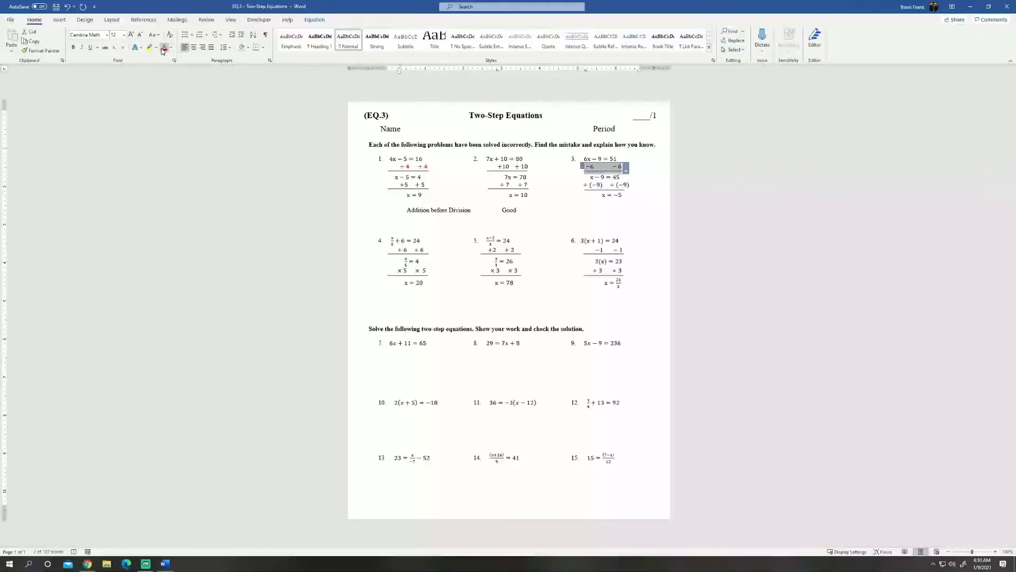
pyautogui.click(614, 195)
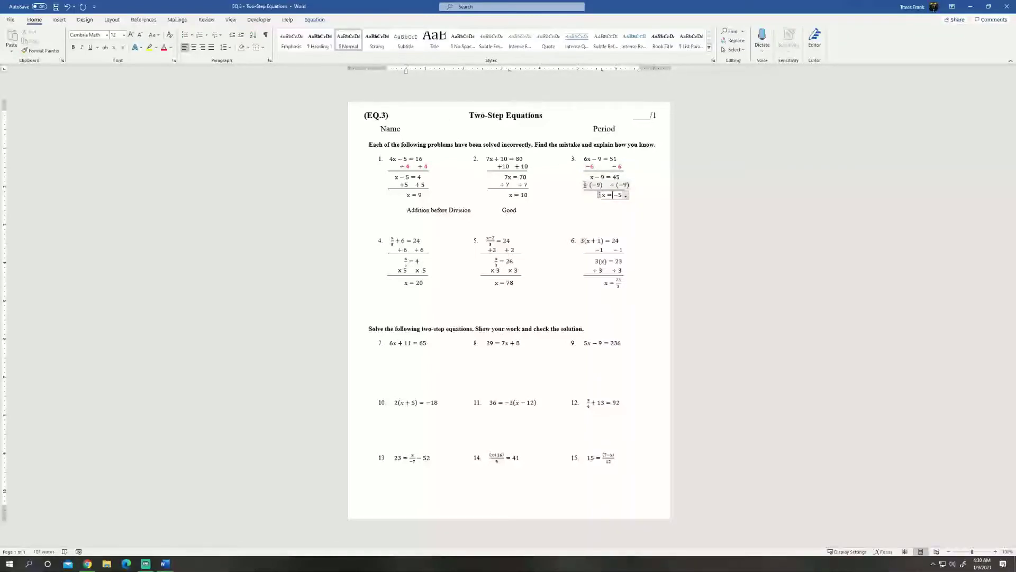
pyautogui.moveTo(584, 185); pyautogui.dragTo(629, 184)
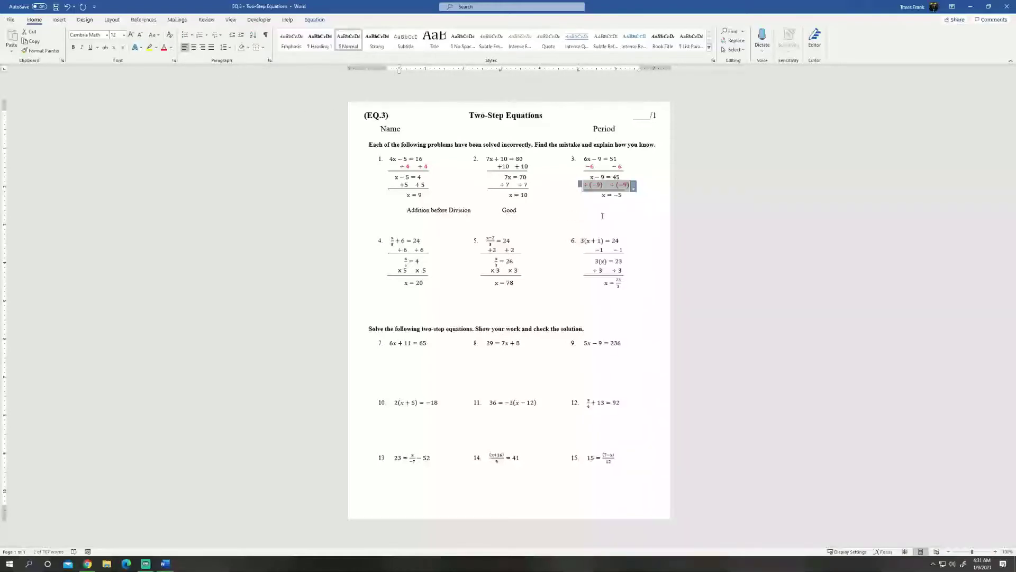
# Add the note "Add 9 then divide by 6" below problem 3 and shift its tab stop left so it fits on one line
pyautogui.click(630, 209)
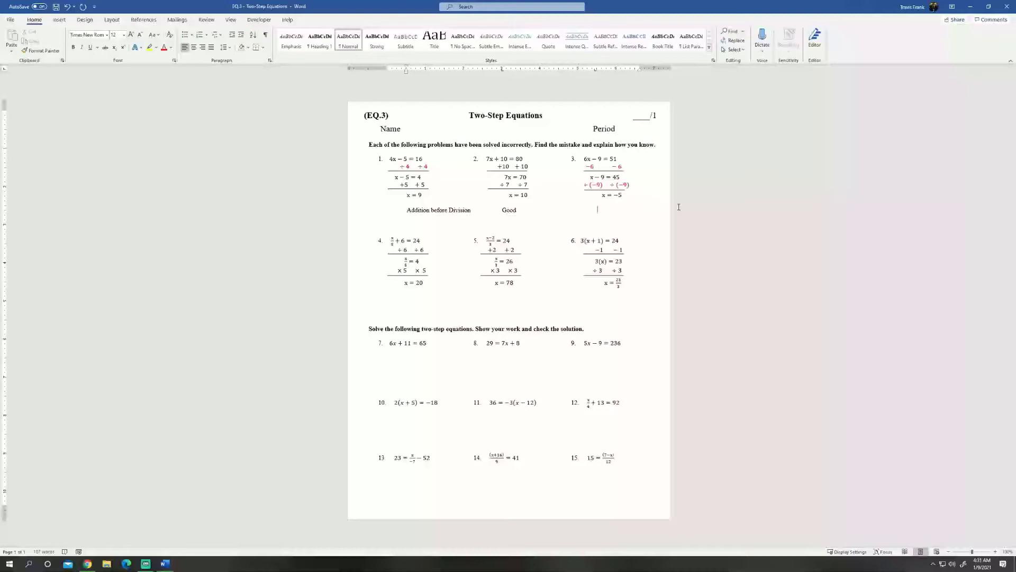
pyautogui.write('Subtrac')
pyautogui.press('BackSpace')
pyautogui.press('BackSpace')
pyautogui.press('BackSpace')
pyautogui.press('BackSpace')
pyautogui.press('BackSpace')
pyautogui.press('BackSpace')
pyautogui.press('BackSpace')
pyautogui.write('Add')
pyautogui.write(' 9')
pyautogui.write(' then div')
pyautogui.write('ide')
pyautogui.write(' bt')
pyautogui.write('6')
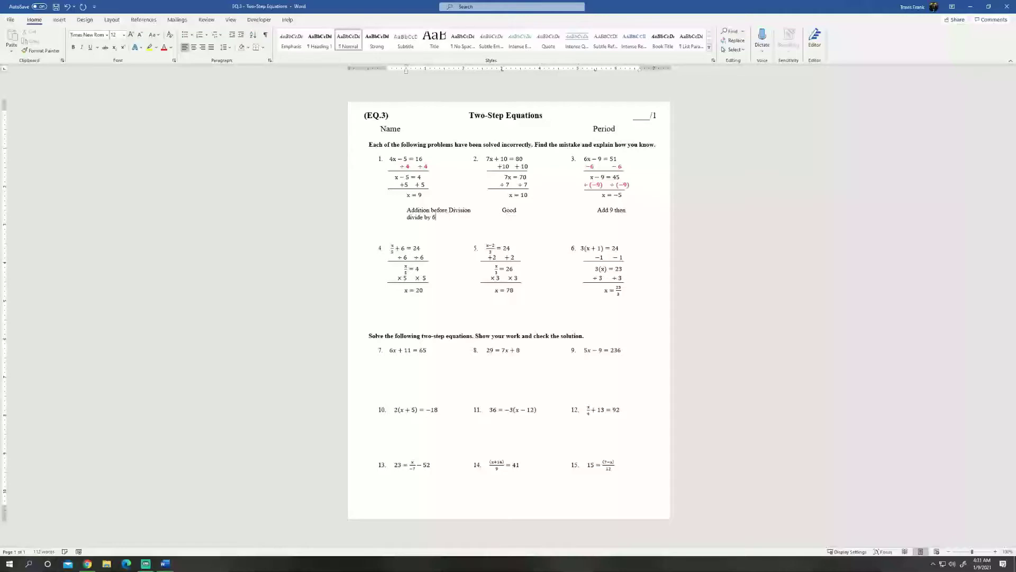
pyautogui.click(598, 210)
pyautogui.moveTo(596, 72); pyautogui.dragTo(573, 72)
pyautogui.click(462, 253)
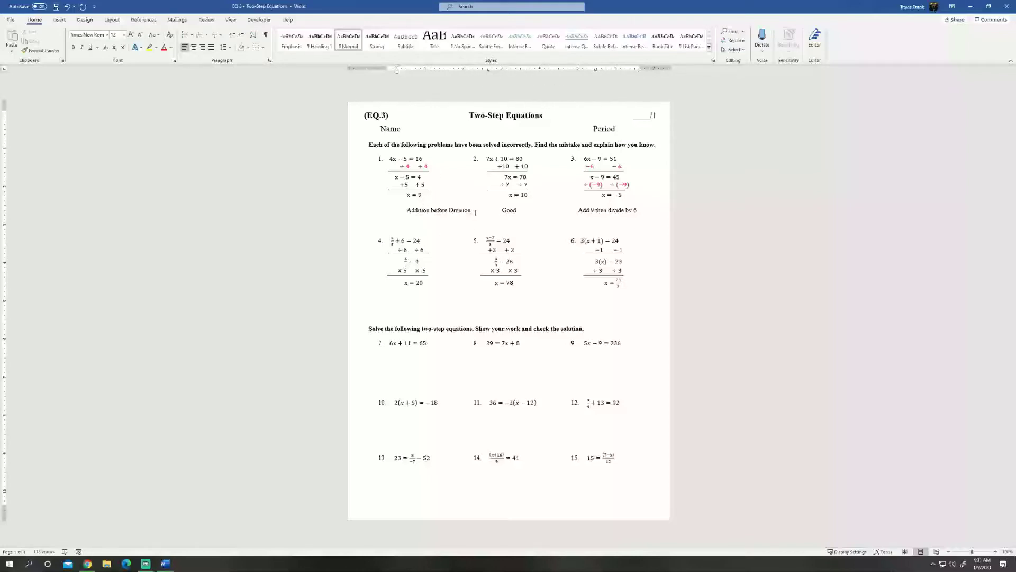
pyautogui.click(502, 210)
pyautogui.click(476, 210)
pyautogui.click(574, 210)
# Color the +5 +5 line in problem 1 red as well
pyautogui.click(422, 185)
pyautogui.moveTo(424, 186); pyautogui.dragTo(400, 185)
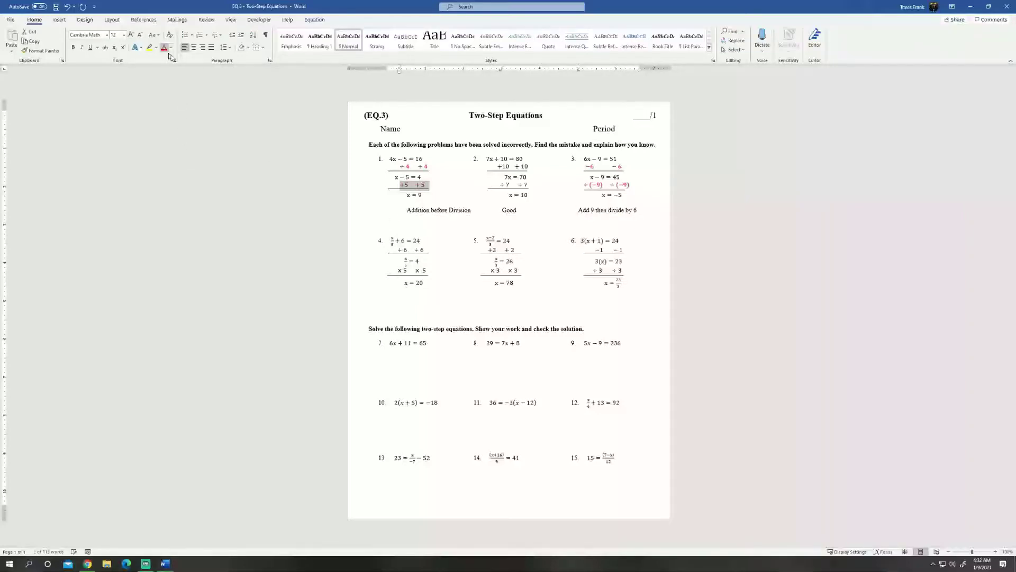
pyautogui.click(432, 365)
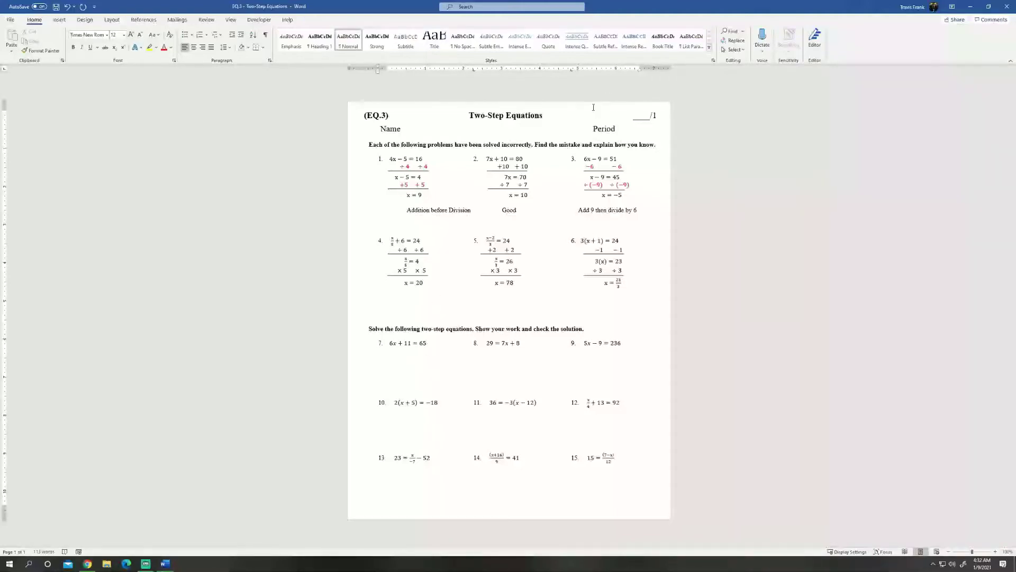
pyautogui.click(525, 7)
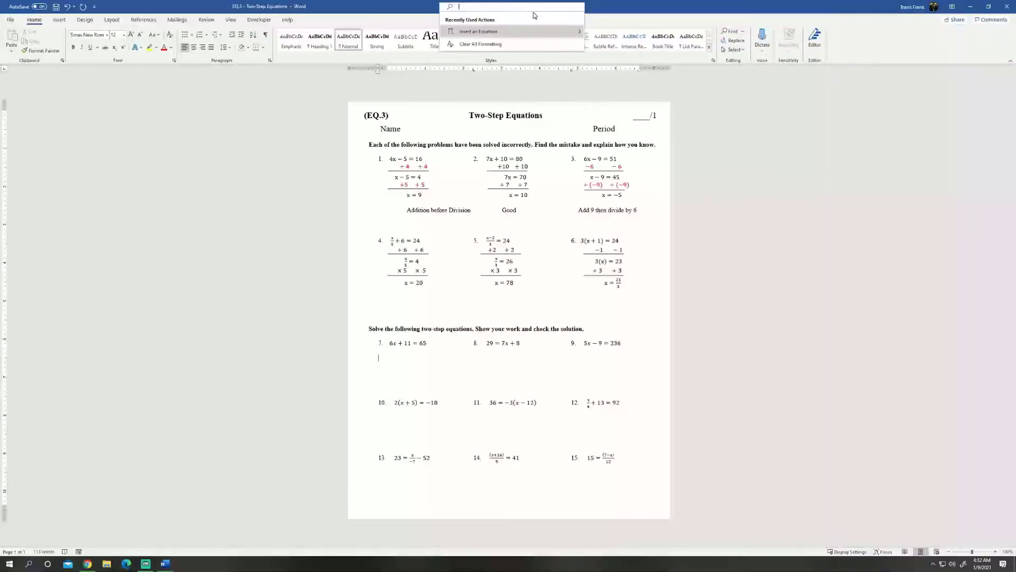
pyautogui.write('insert eq')
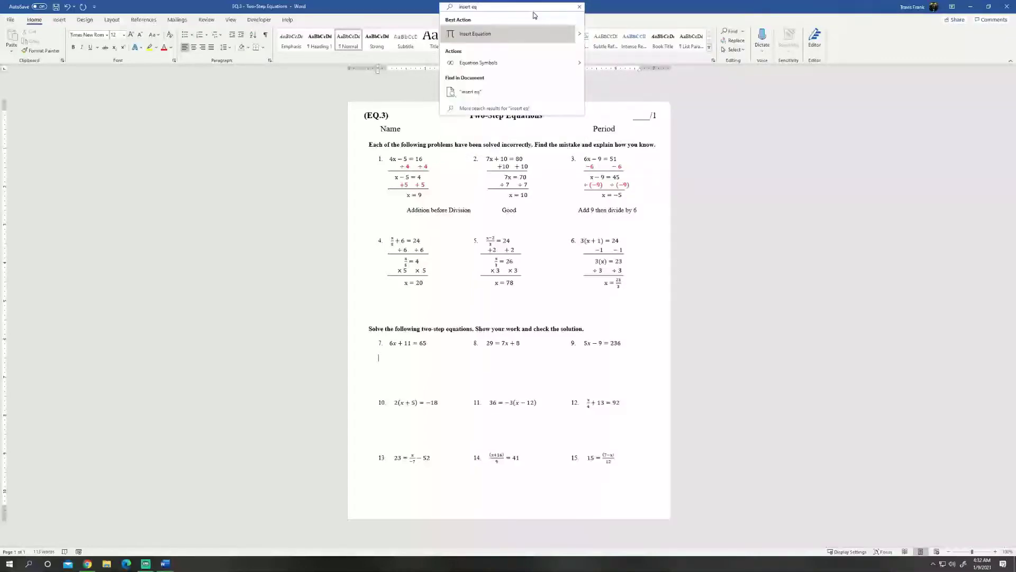
pyautogui.click(492, 35)
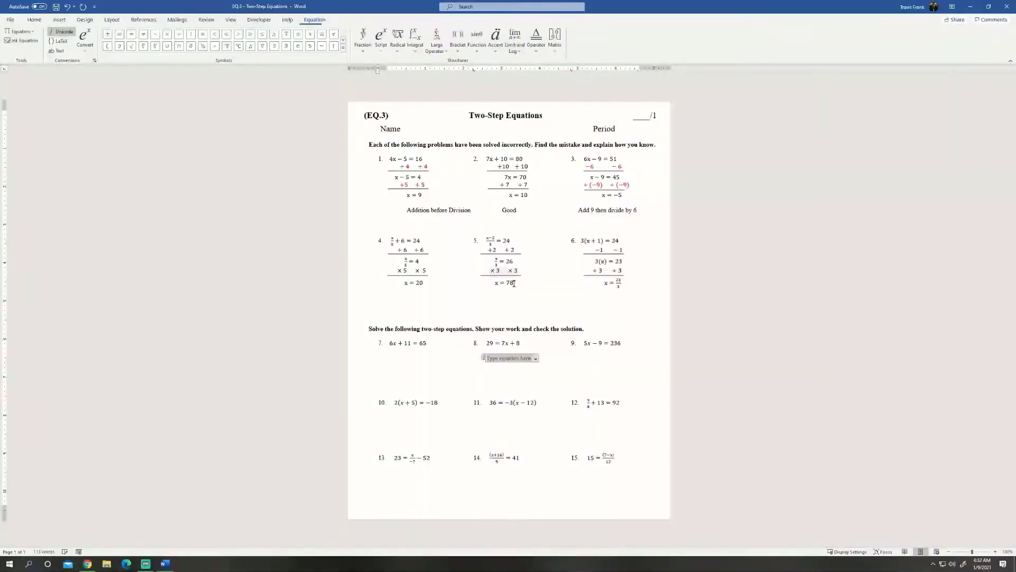
pyautogui.moveTo(484, 359); pyautogui.dragTo(374, 365)
pyautogui.click(555, 364)
pyautogui.click(484, 366)
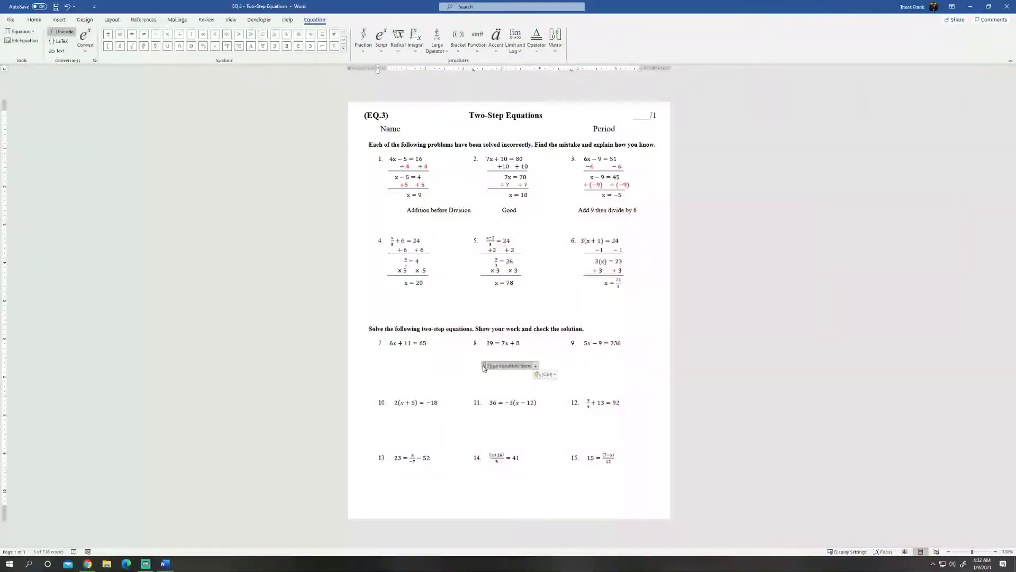
pyautogui.press('Delete')
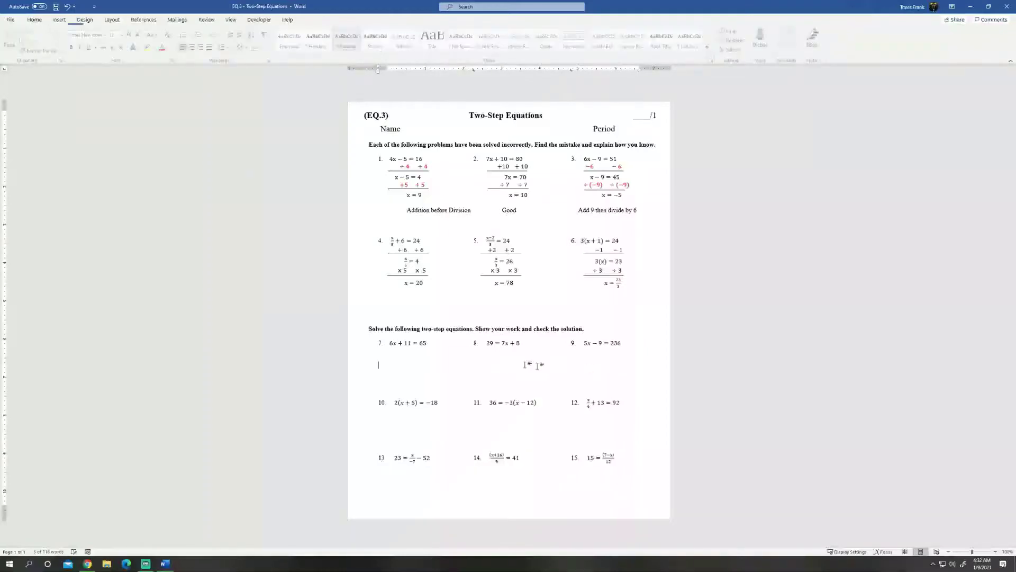
pyautogui.click(373, 365)
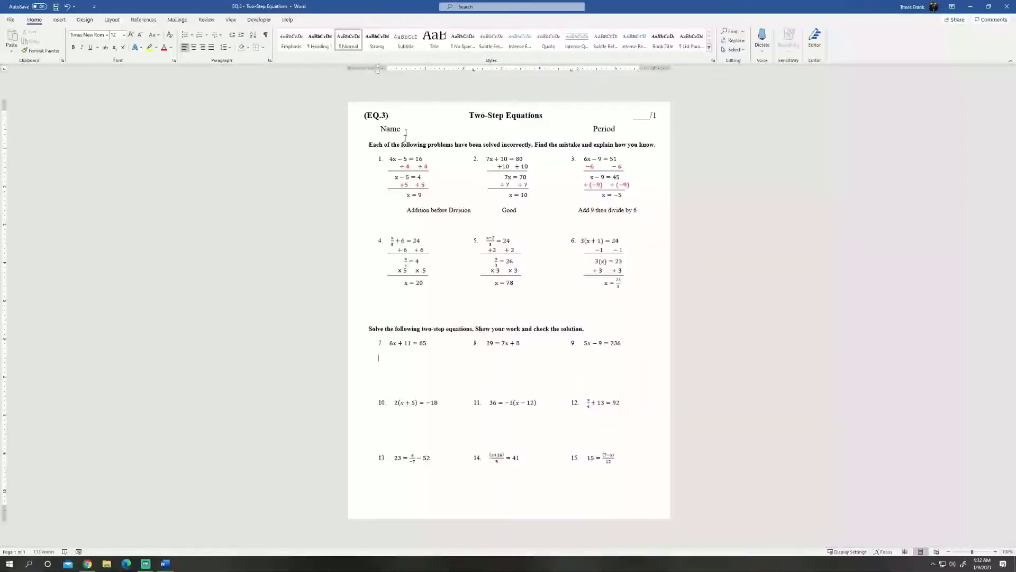
# Set tab stops below problem 7 and enter -11 under both sides of the equation
pyautogui.moveTo(394, 68); pyautogui.dragTo(386, 71)
pyautogui.moveTo(400, 73); pyautogui.dragTo(390, 72)
pyautogui.moveTo(390, 71); pyautogui.dragTo(399, 72)
pyautogui.write('11    -11')
# Add the line "6x/6 = 54/6" to the work for problem 7
pyautogui.press('Return')
pyautogui.write('6x')
pyautogui.write('54')
pyautogui.write('/6/6')
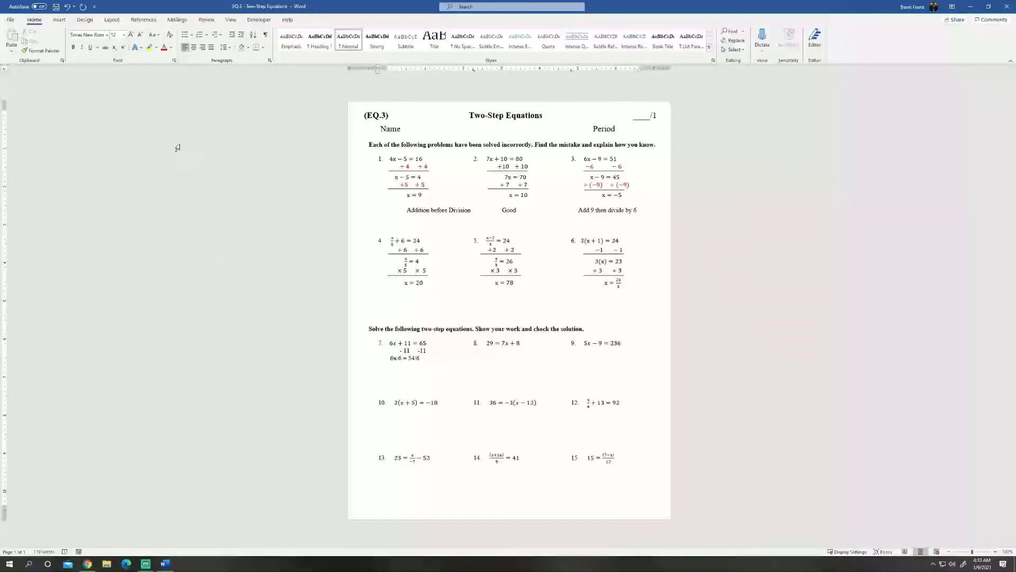
# Add the solution line "x = 9" below problem 7, aligned under the work with a tab stop
pyautogui.press('Return')
pyautogui.moveTo(404, 76); pyautogui.dragTo(379, 74)
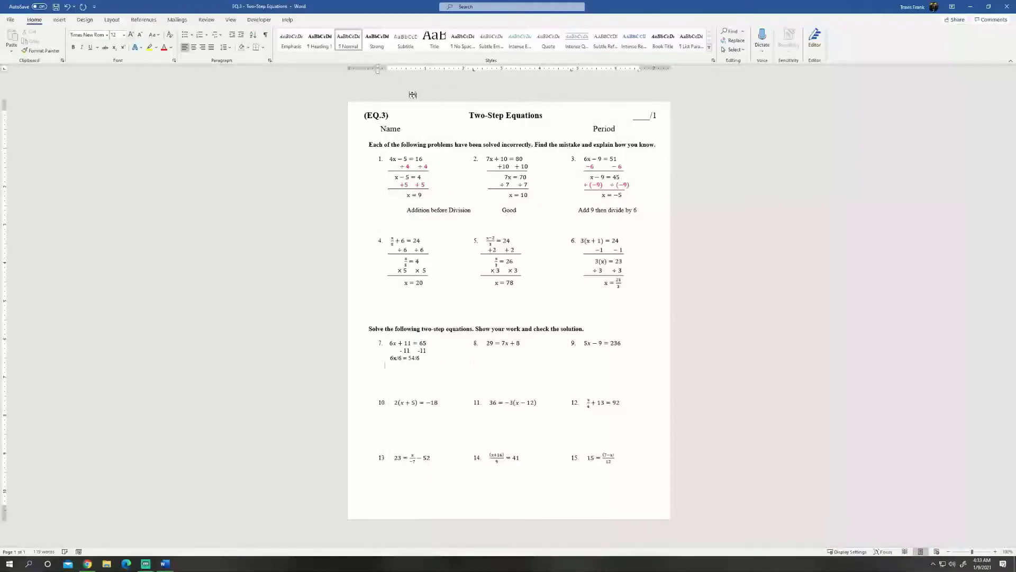
pyautogui.moveTo(404, 70); pyautogui.dragTo(392, 75)
pyautogui.write('x =')
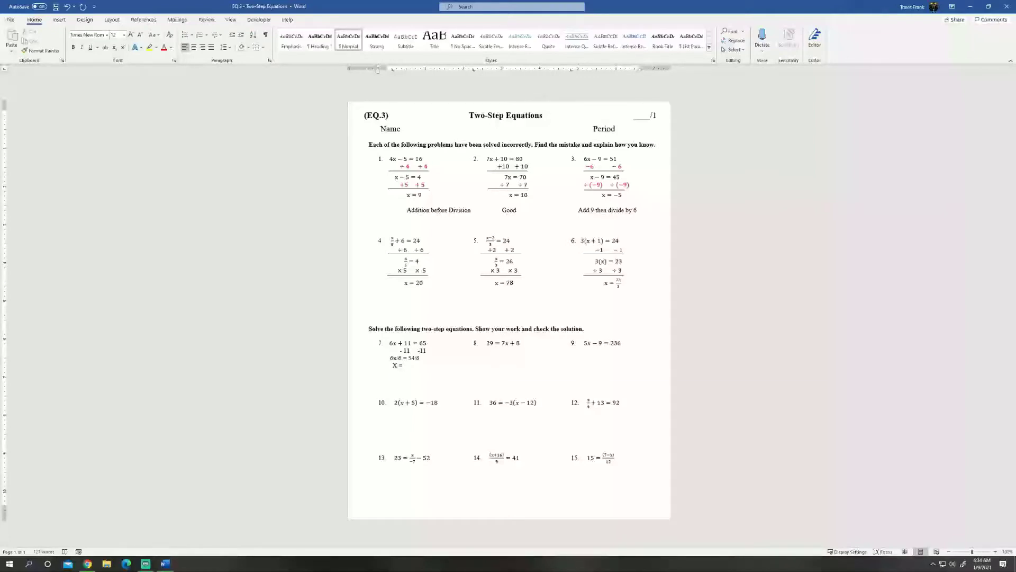
pyautogui.write(' 9')
# Set tab stops below problem 8 and enter -8 under both sides of the equation
pyautogui.click(473, 76)
pyautogui.moveTo(489, 77); pyautogui.dragTo(487, 77)
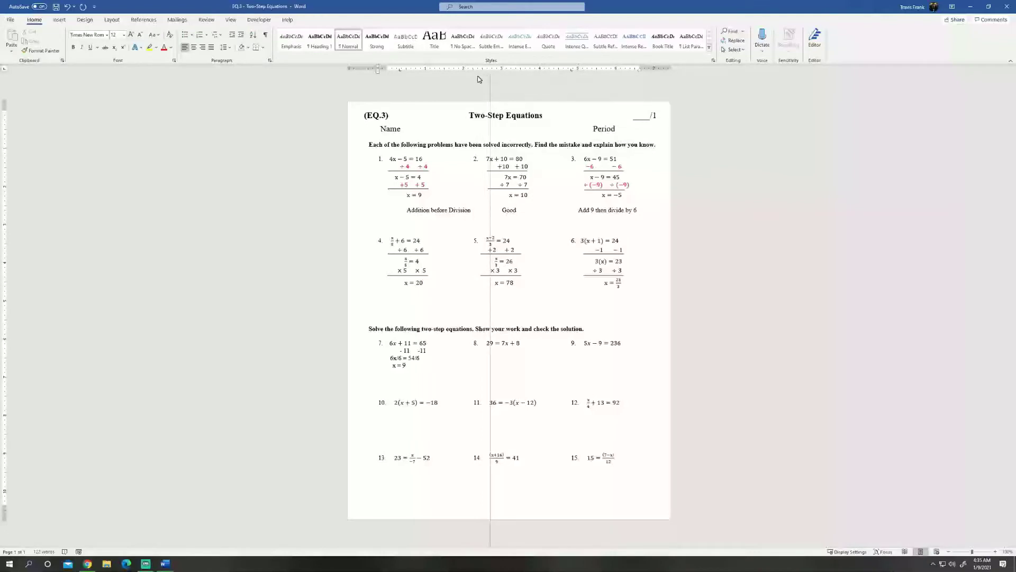
pyautogui.moveTo(472, 78); pyautogui.dragTo(487, 74)
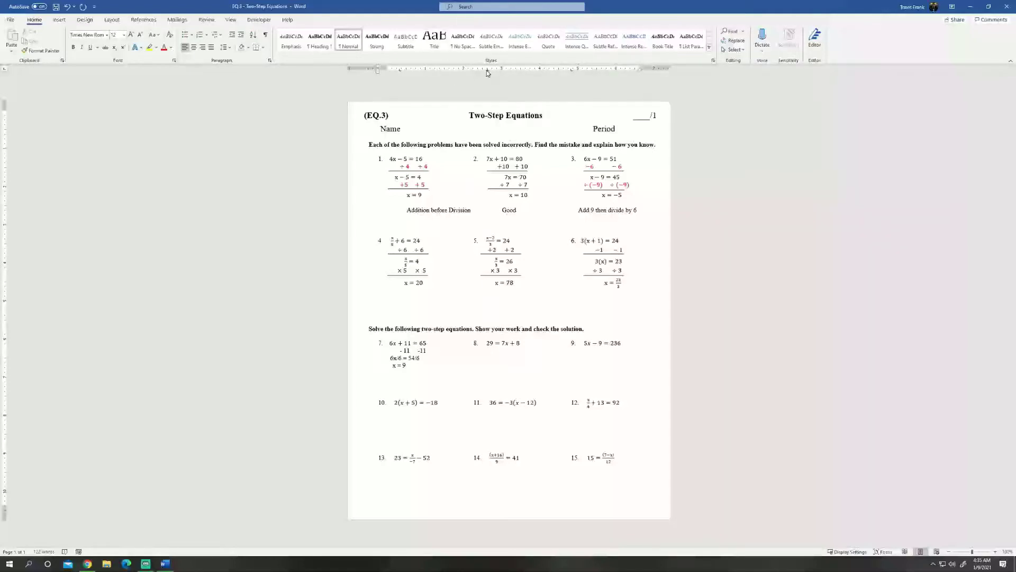
pyautogui.moveTo(488, 73)
pyautogui.mouseDown()
pyautogui.moveTo(513, 78)
pyautogui.moveTo(460, 80)
pyautogui.moveTo(517, 73)
pyautogui.mouseUp()
pyautogui.moveTo(517, 73); pyautogui.dragTo(518, 73)
pyautogui.write('8')
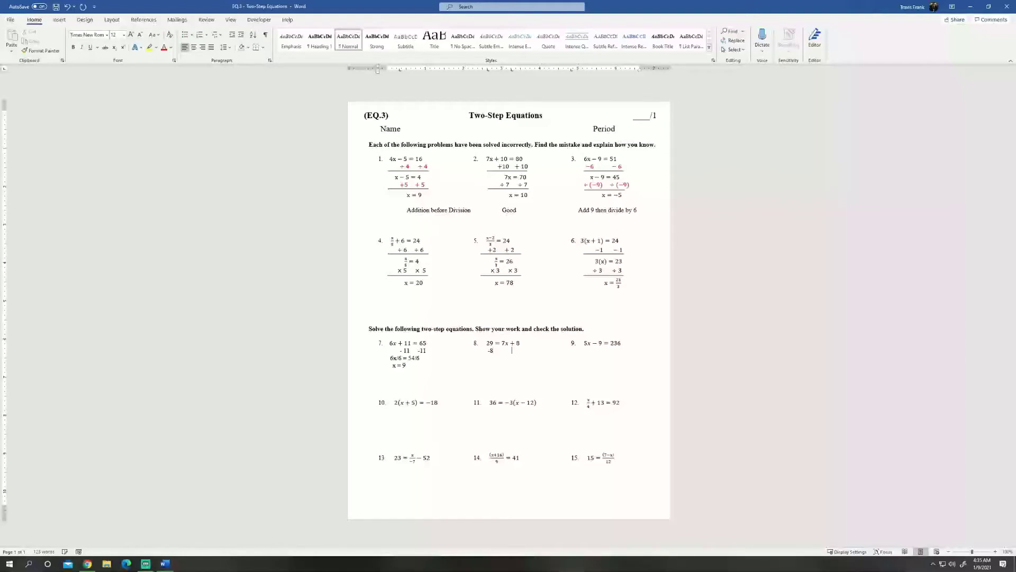
pyautogui.write('-8')
# Add the line "21/7 = 7x/7" to the work for problem 8, aligned with a tab stop
pyautogui.press('Return')
pyautogui.moveTo(475, 70); pyautogui.dragTo(486, 72)
pyautogui.write('21 =')
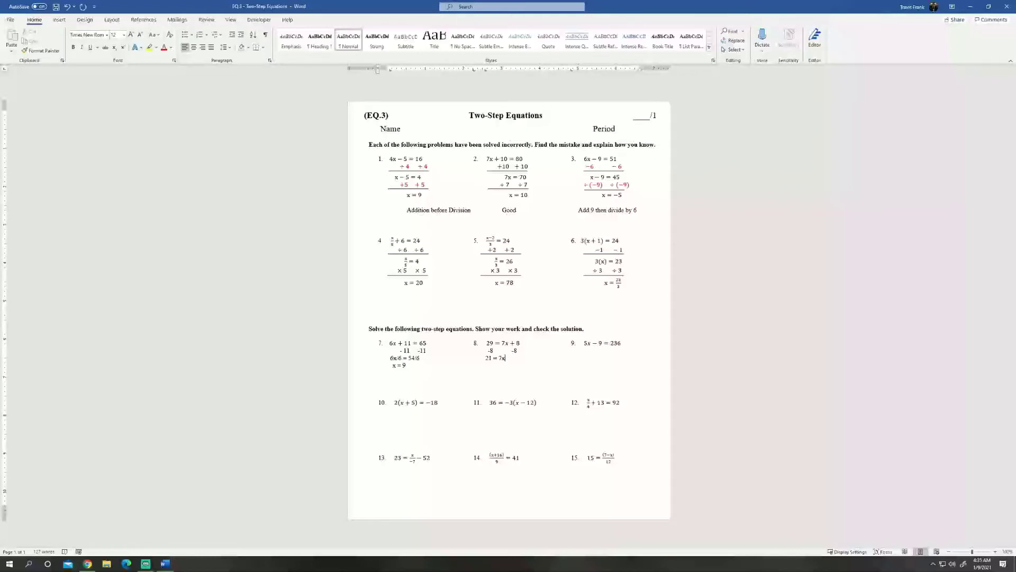
pyautogui.write('7x/')
pyautogui.press('BackSpace')
pyautogui.write('7')
# Align the next line with a tab stop and enter the solution "3 = x" below problem 8
pyautogui.moveTo(474, 73); pyautogui.dragTo(480, 74)
pyautogui.click(571, 365)
pyautogui.moveTo(476, 73)
pyautogui.mouseDown()
pyautogui.moveTo(508, 78)
pyautogui.moveTo(487, 76)
pyautogui.mouseUp()
pyautogui.write('3 = x')
pyautogui.hotkey('shift', 'Home')
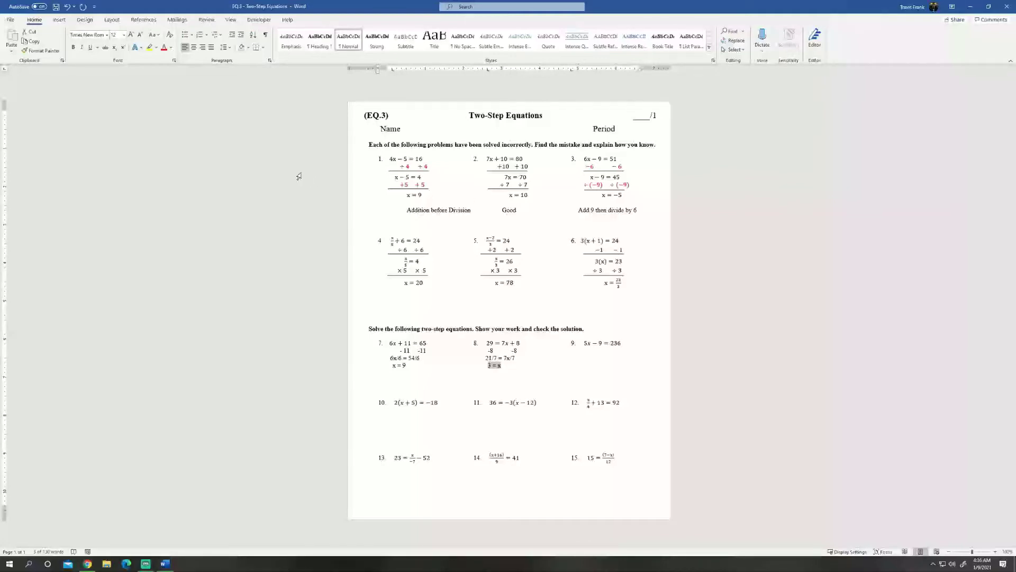
# Make the solution "3 = x" below problem 8 bold
pyautogui.hotkey('ctrl', 'b')
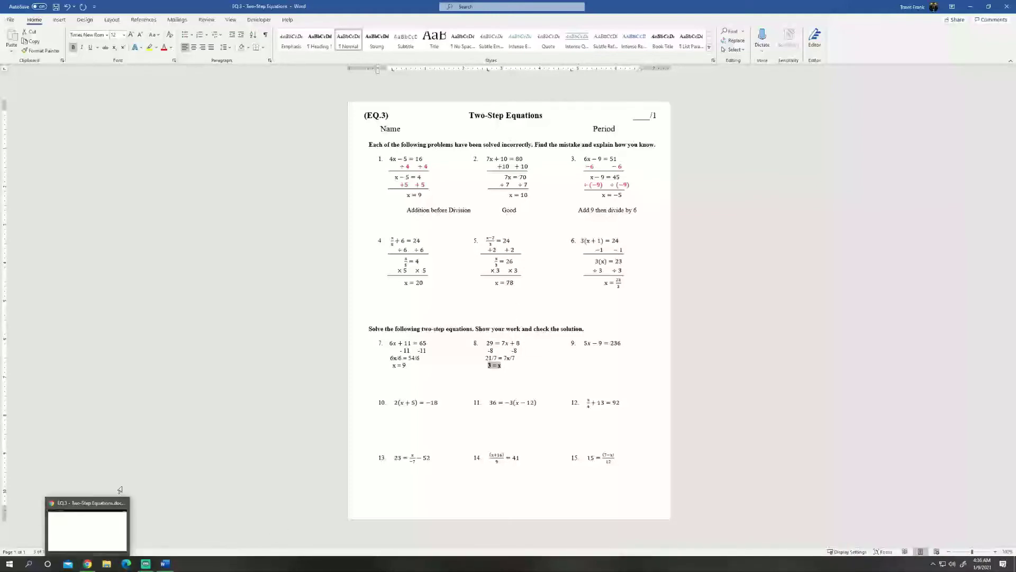
# Switch to Office 365 in Chrome, open the recent document FR.4 - Numeric Functions and look through its problems
pyautogui.moveTo(89, 564)
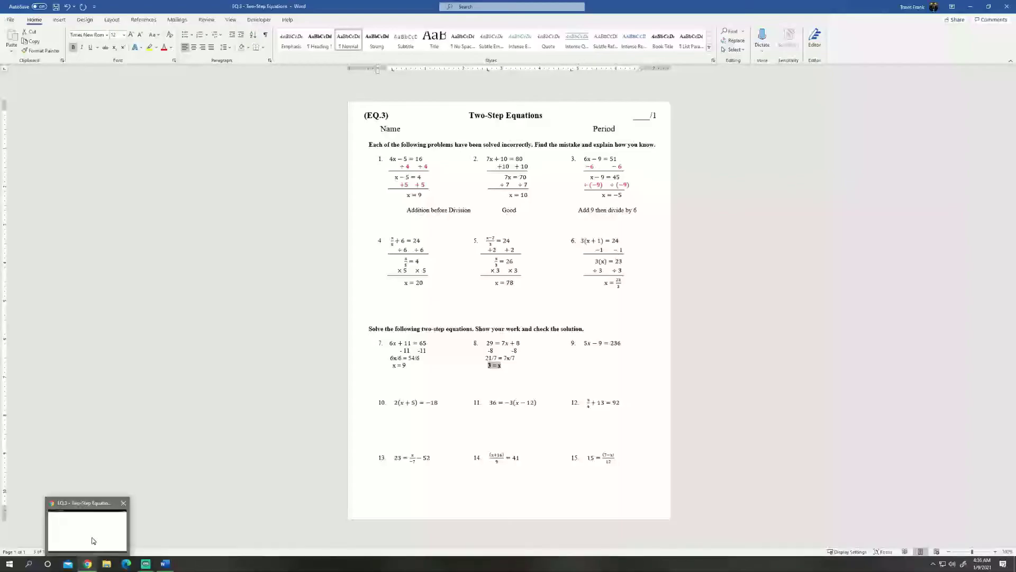
pyautogui.click(90, 536)
pyautogui.click(43, 6)
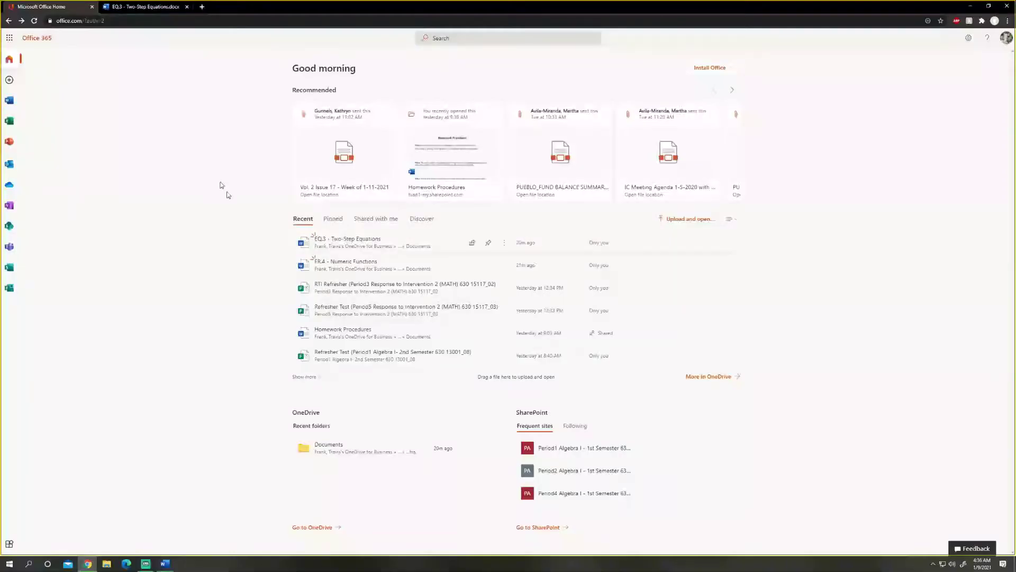
pyautogui.click(325, 263)
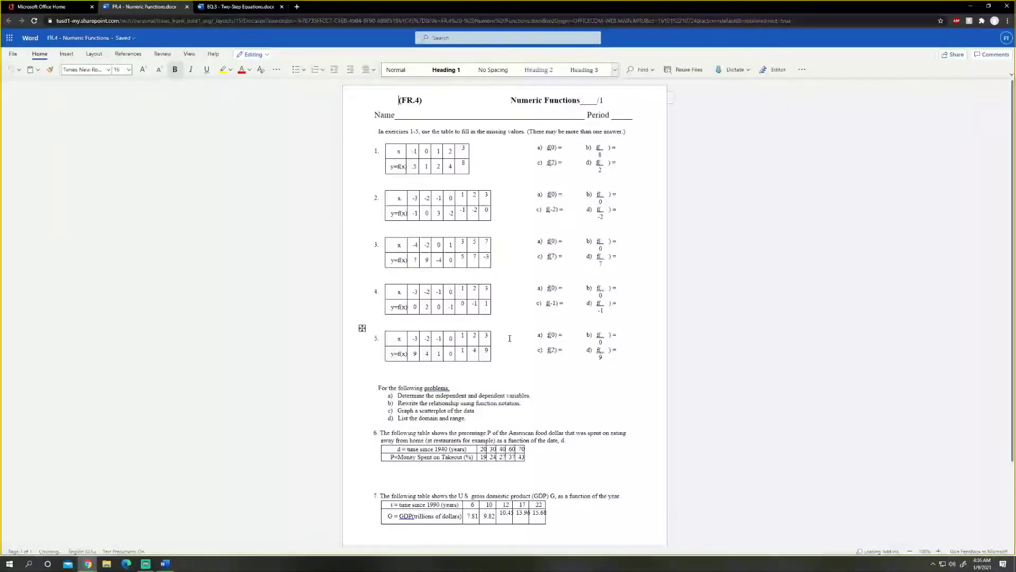
pyautogui.scroll(-3, 510, 342)
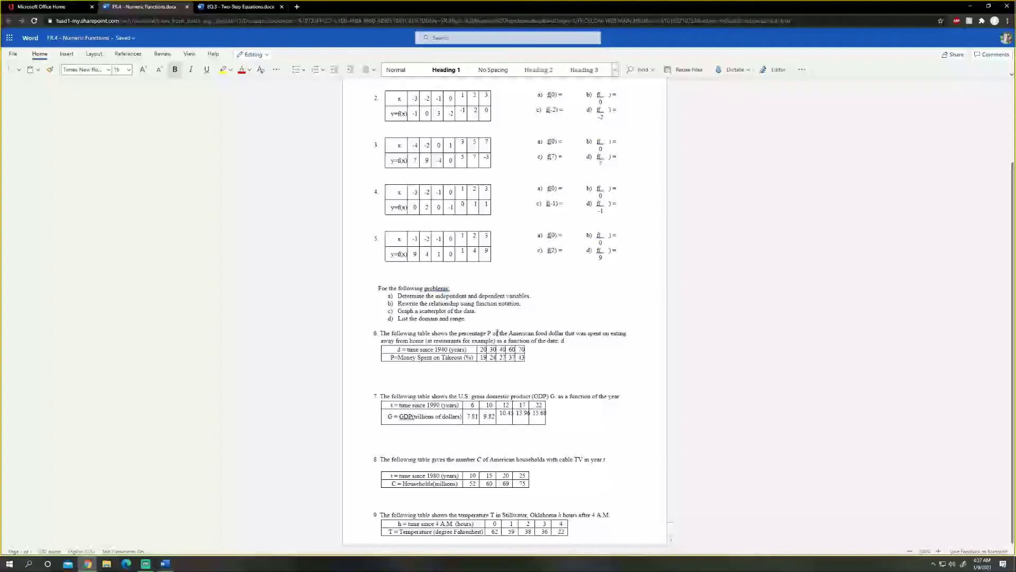
pyautogui.scroll(3, 532, 293)
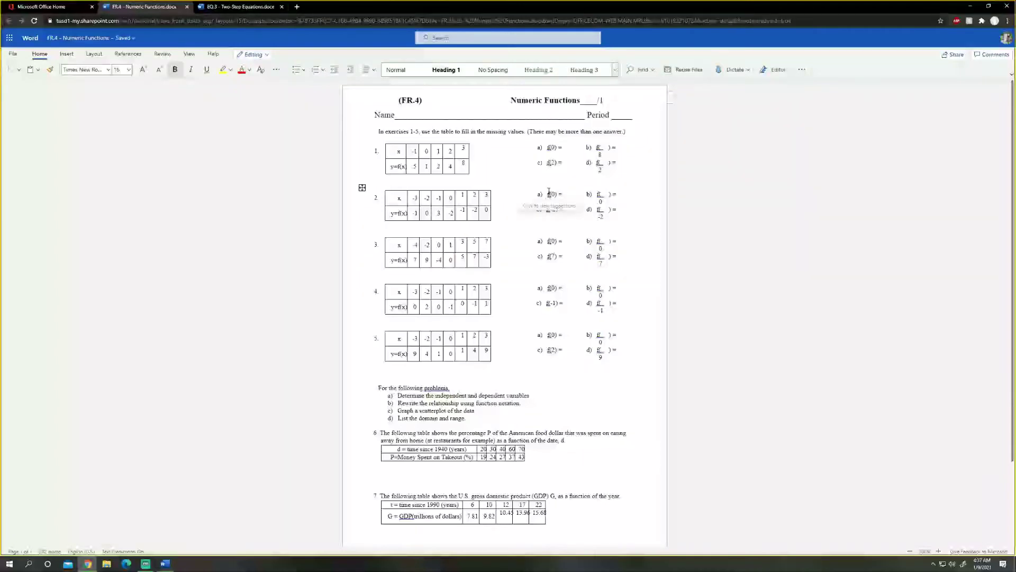
# Download a copy of the Numeric Functions worksheet and open it in desktop Word with editing enabled
pyautogui.click(13, 53)
pyautogui.click(27, 130)
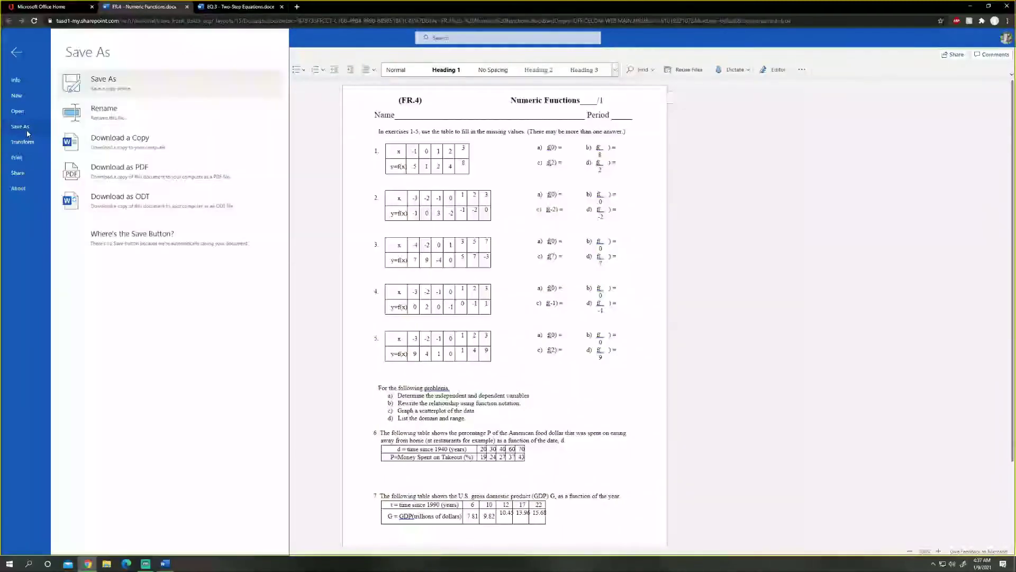
pyautogui.click(132, 136)
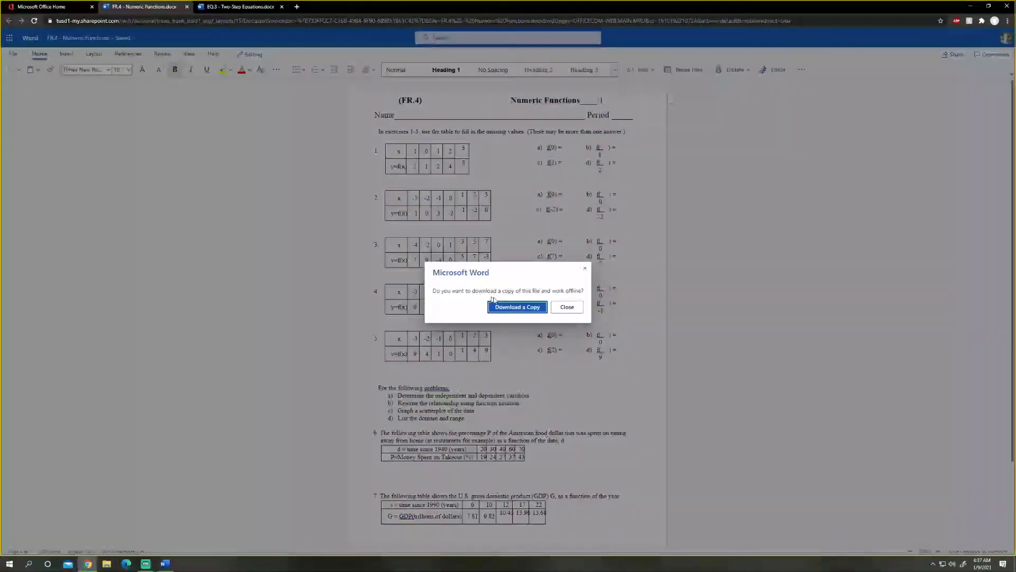
pyautogui.click(502, 306)
pyautogui.click(81, 535)
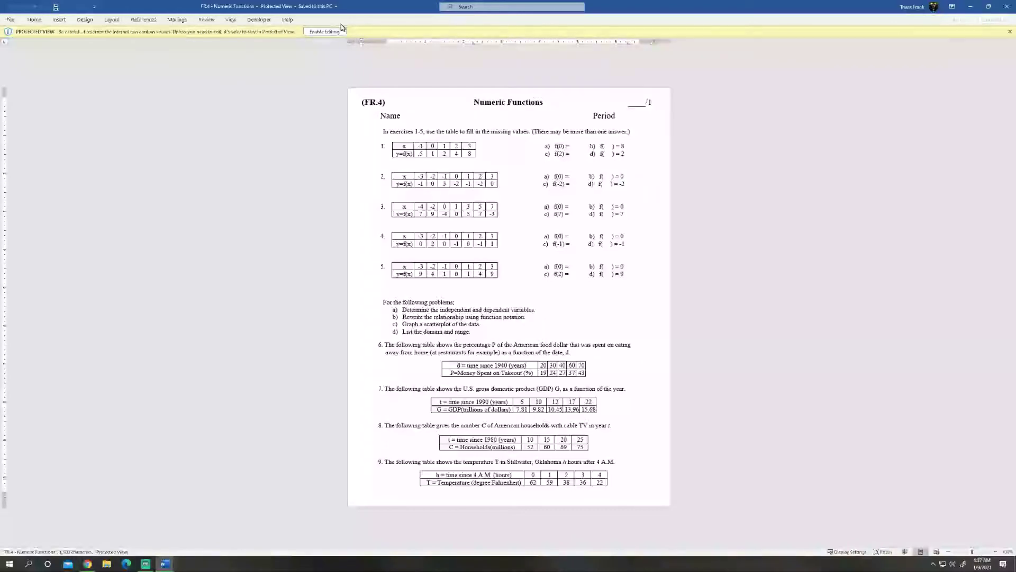
pyautogui.click(324, 31)
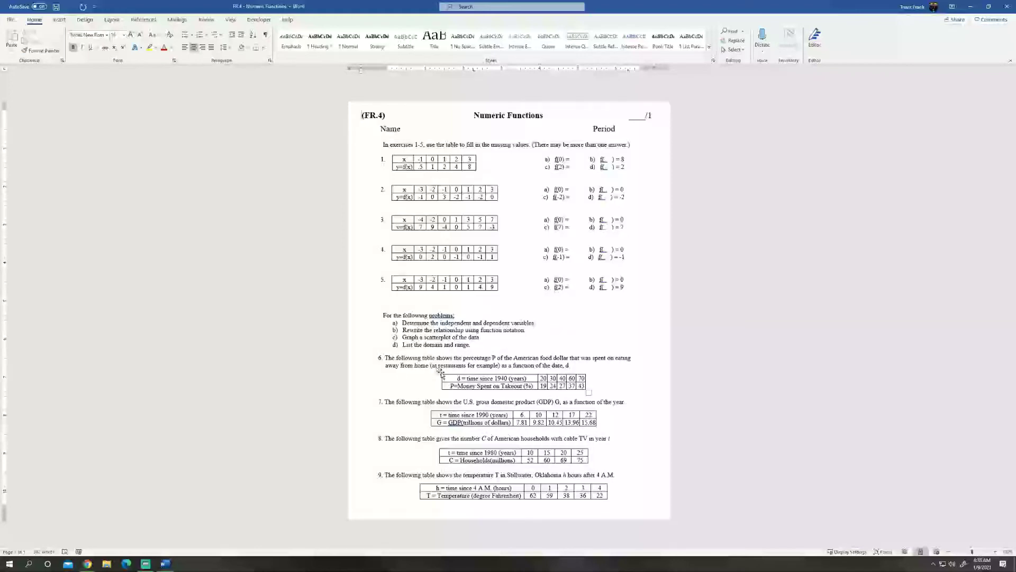
# Move the problem 6 table to the page's left margin and add blank lines below the problem 5 table
pyautogui.moveTo(441, 373); pyautogui.dragTo(371, 371)
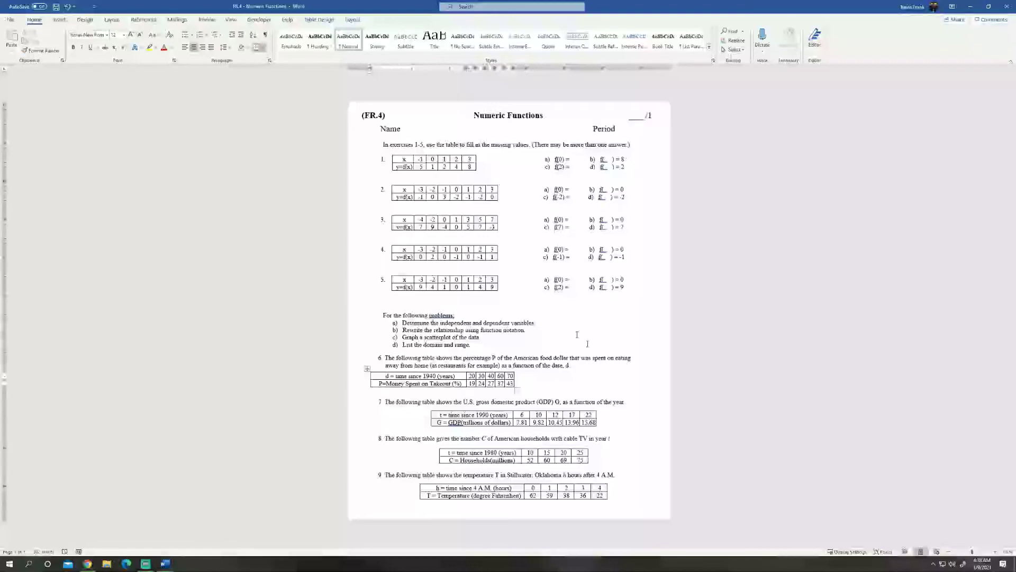
pyautogui.click(498, 297)
pyautogui.press('Return')
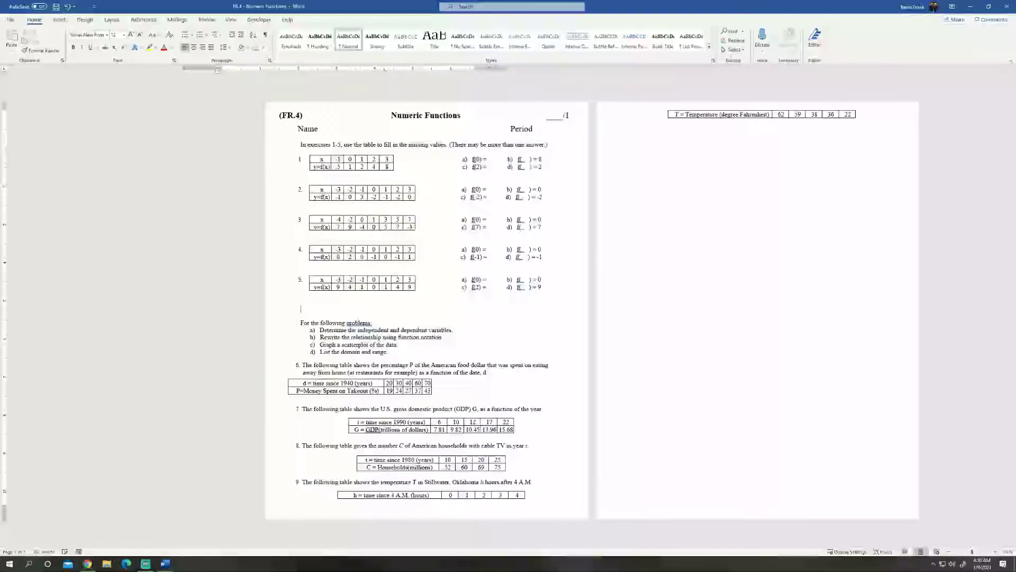
pyautogui.press('Return')
pyautogui.press('Return')
pyautogui.press('Return')
pyautogui.press('Return')
pyautogui.press('Return')
pyautogui.press('Return')
pyautogui.press('Return')
pyautogui.press('Return')
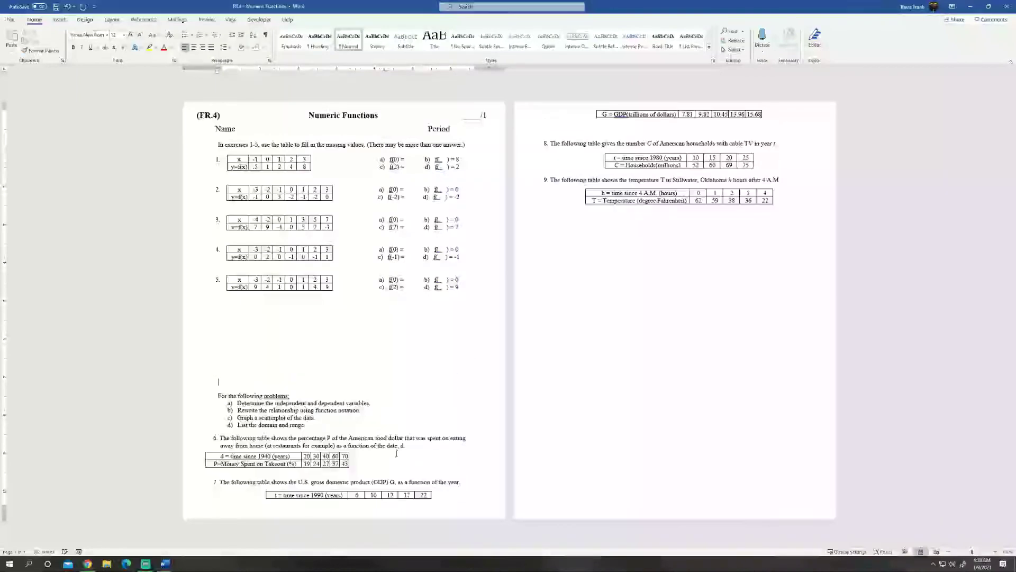
# Add blank lines above problem 6 so that problem 7 starts on the second page
pyautogui.press('Return')
pyautogui.press('Return')
pyautogui.press('Return')
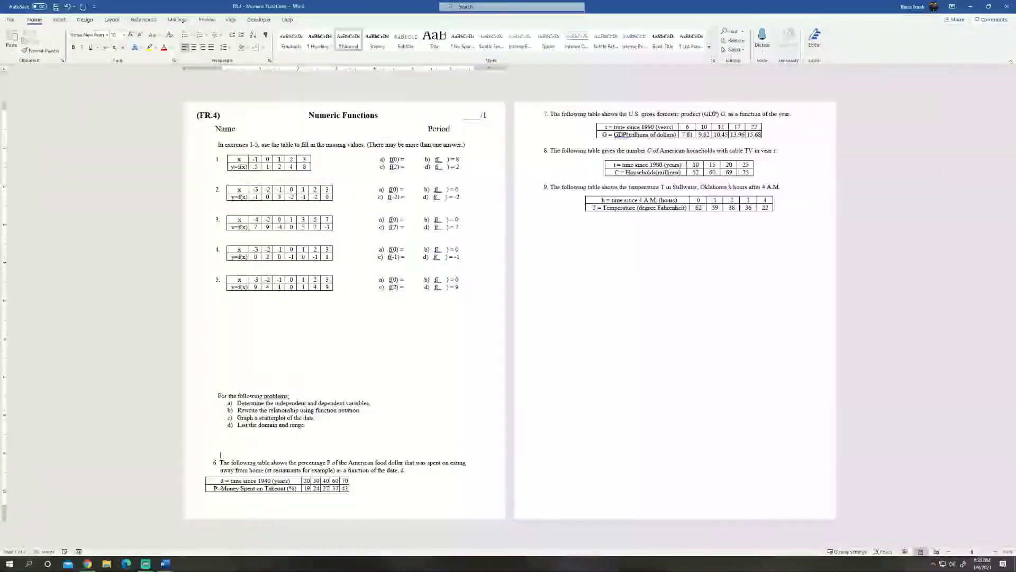
# Add blank working space between the problem 7 table and problem 8
pyautogui.click(559, 131)
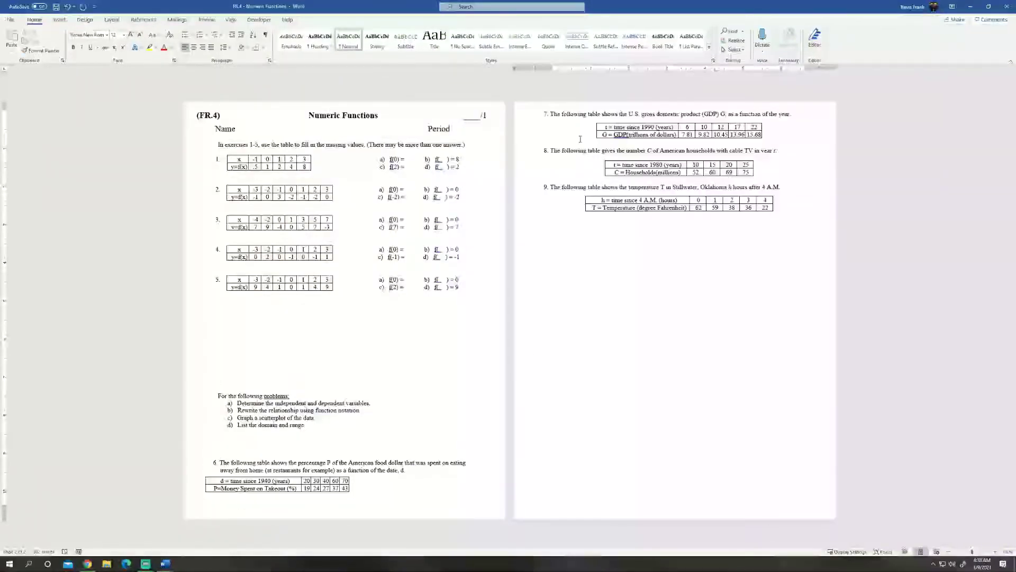
pyautogui.click(580, 143)
pyautogui.press('Return')
pyautogui.press('Return')
pyautogui.press('Return')
pyautogui.press('Return')
pyautogui.press('Return')
pyautogui.press('Return')
# Add blank working space between the problem 8 table and problem 9
pyautogui.click(555, 231)
pyautogui.press('Return')
pyautogui.press('Return')
pyautogui.press('Return')
pyautogui.press('Return')
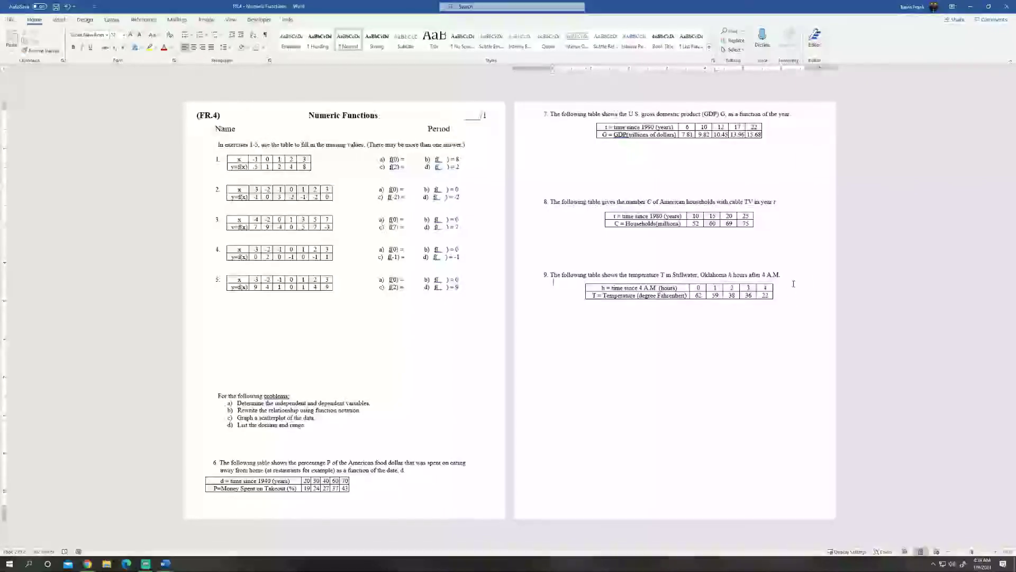
# Find the insert equation command by searching for "insert eq" and place a new equation below the problem 9 table
pyautogui.press('Return')
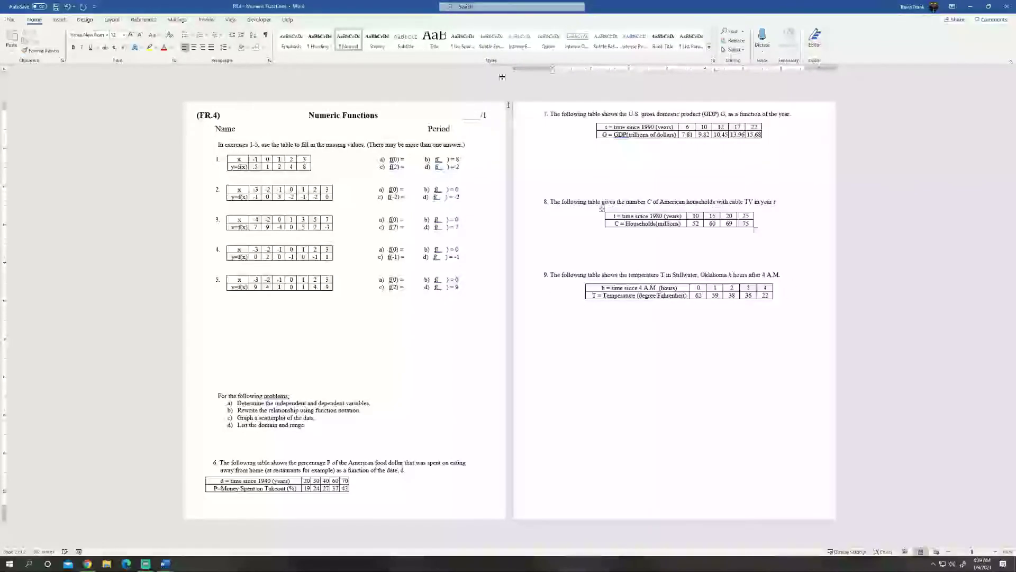
pyautogui.click(480, 9)
pyautogui.write('inse')
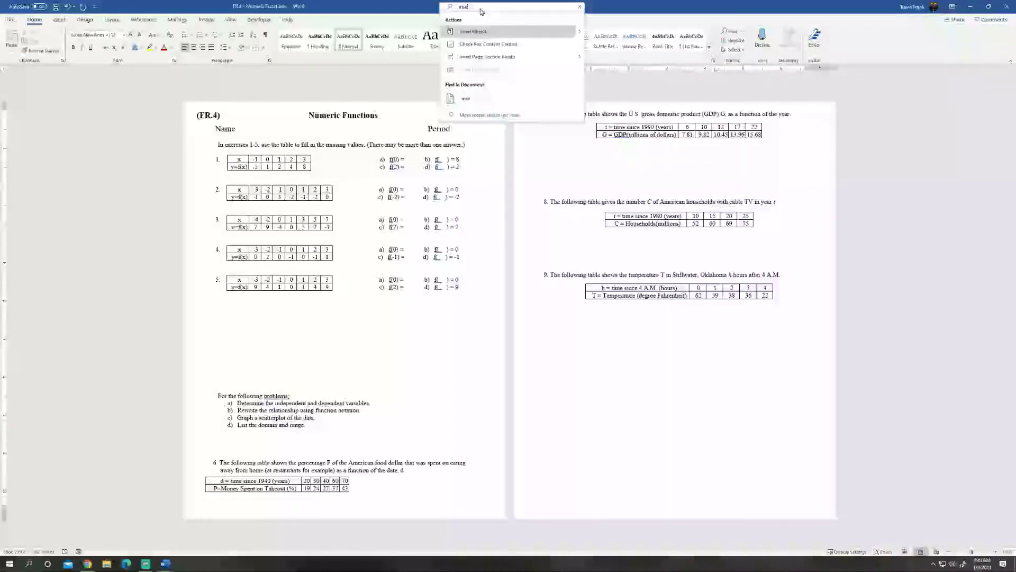
pyautogui.write('r')
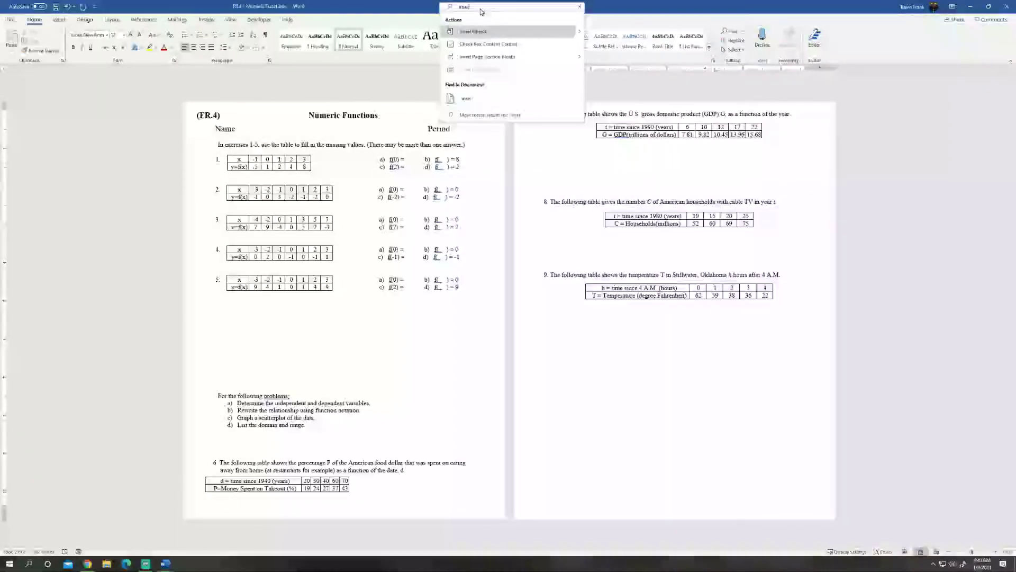
pyautogui.write('t')
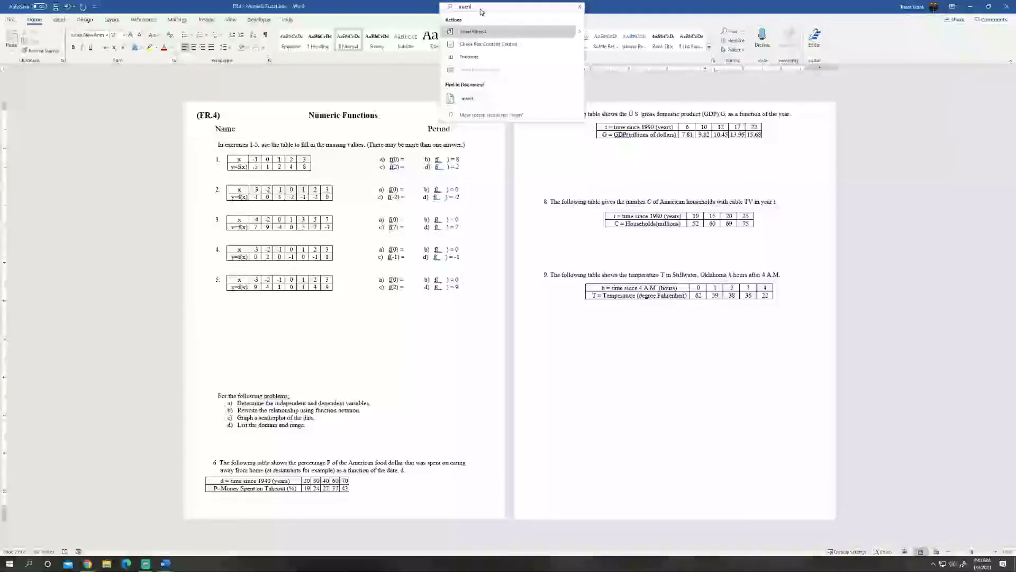
pyautogui.write(' eq')
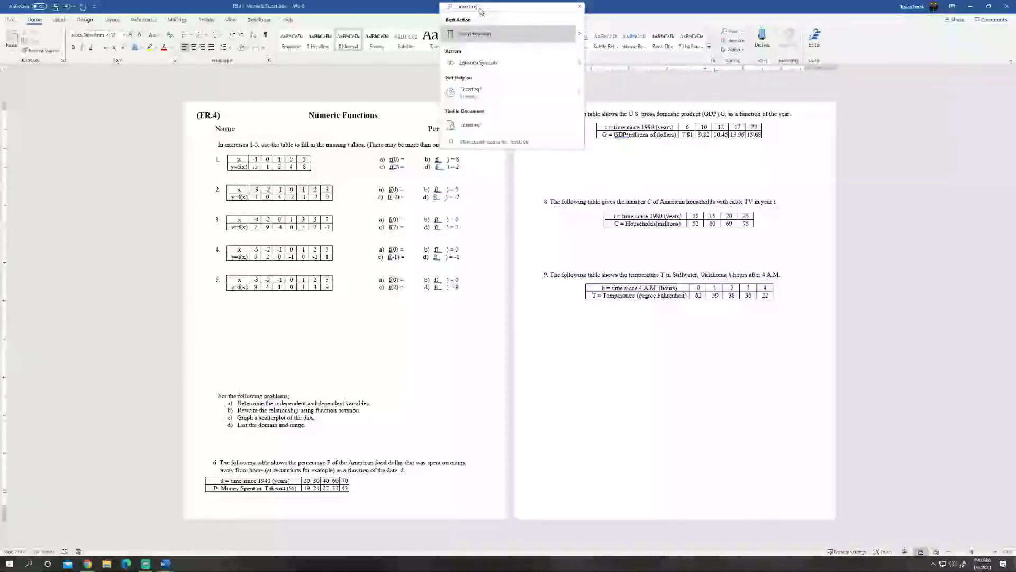
pyautogui.press('Return')
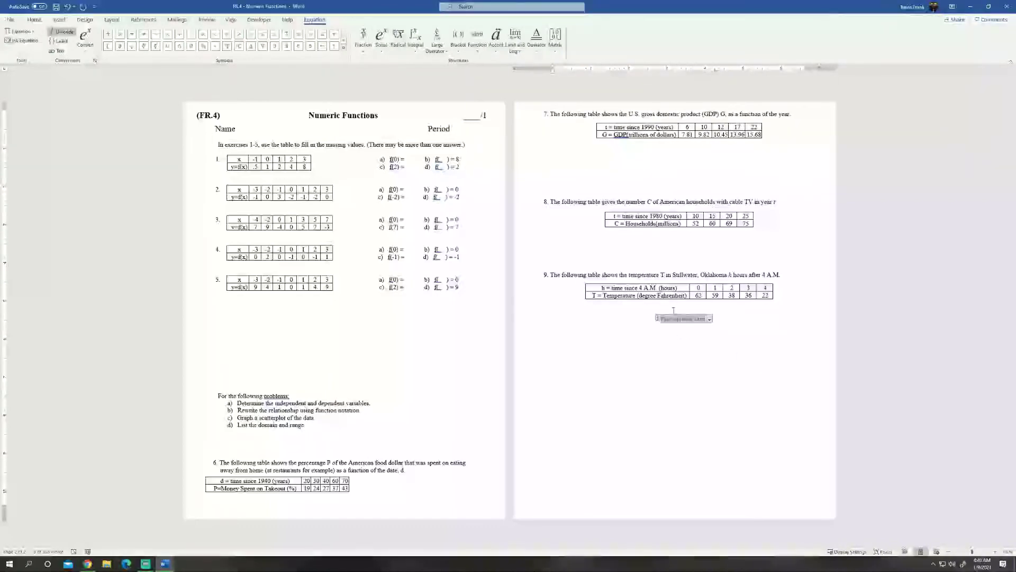
pyautogui.write('x')
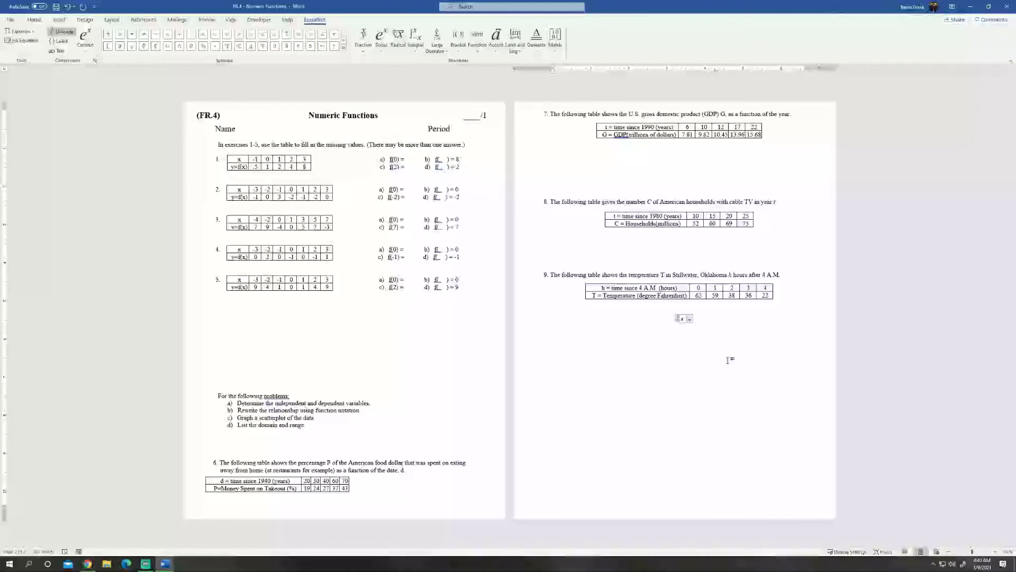
pyautogui.press('BackSpace')
pyautogui.write('y')
pyautogui.press('BackSpace')
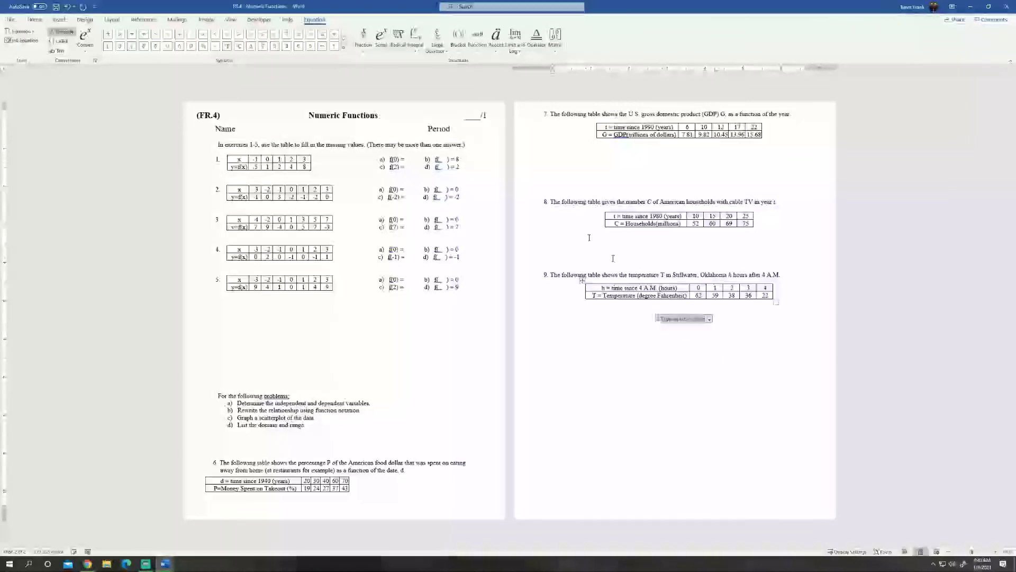
# Insert a stacked fraction in the equation below problem 9 with numerator 2 and denominator 3
pyautogui.click(366, 40)
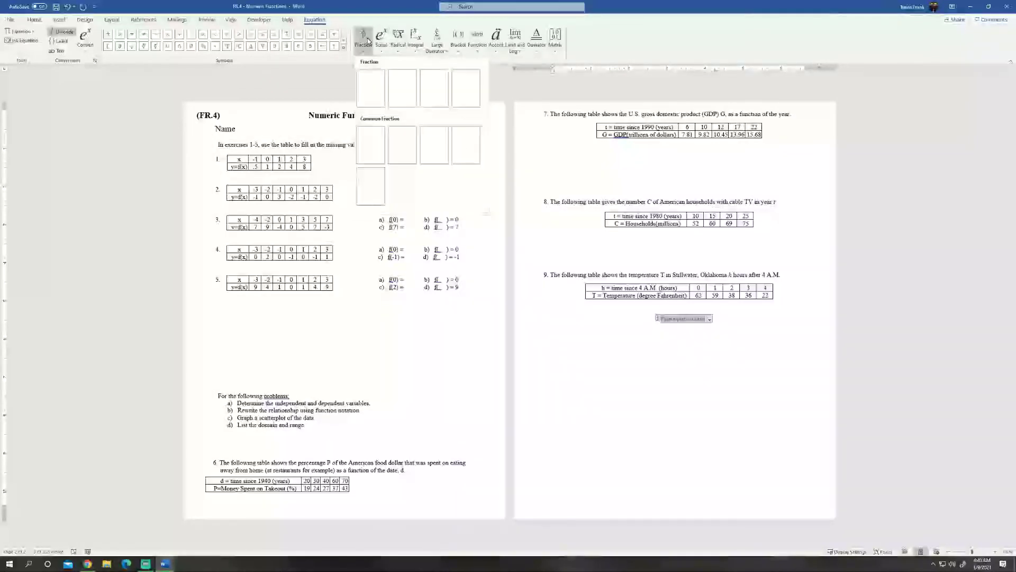
pyautogui.click(370, 94)
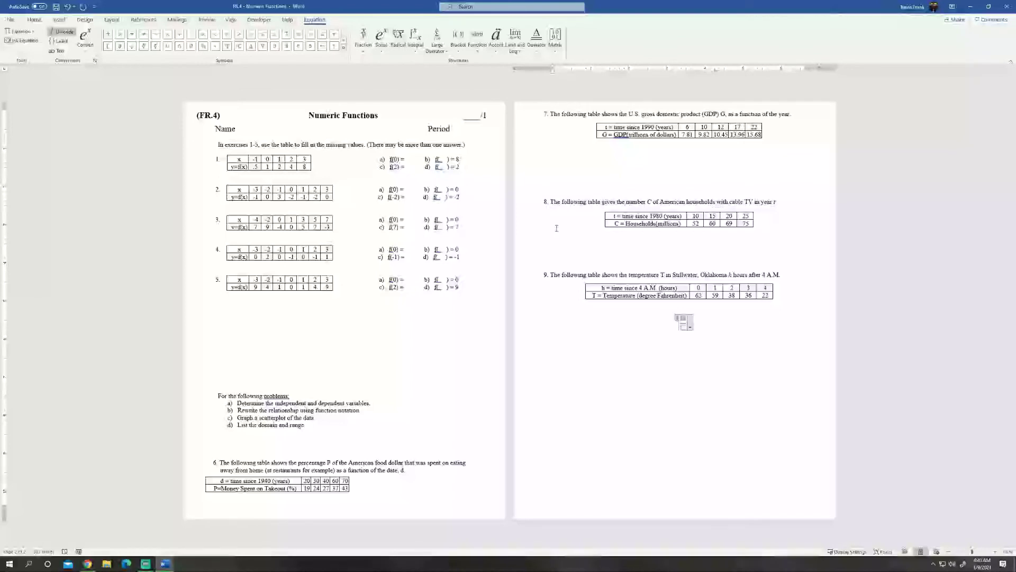
pyautogui.write('2')
pyautogui.press('Down')
pyautogui.write('3')
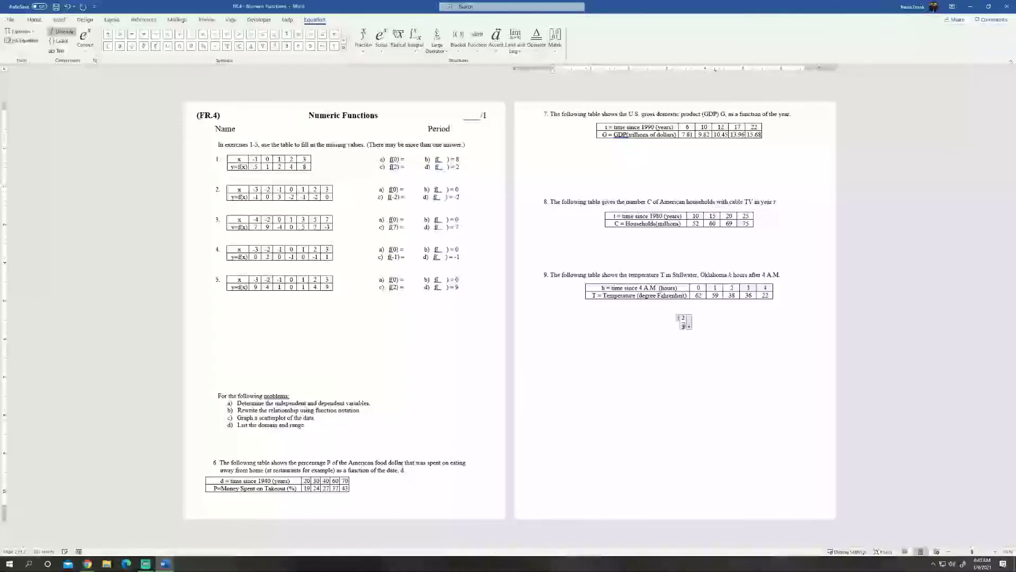
# Add x with the superscript 2 after the fraction and leave the equation
pyautogui.click(381, 37)
pyautogui.click(389, 106)
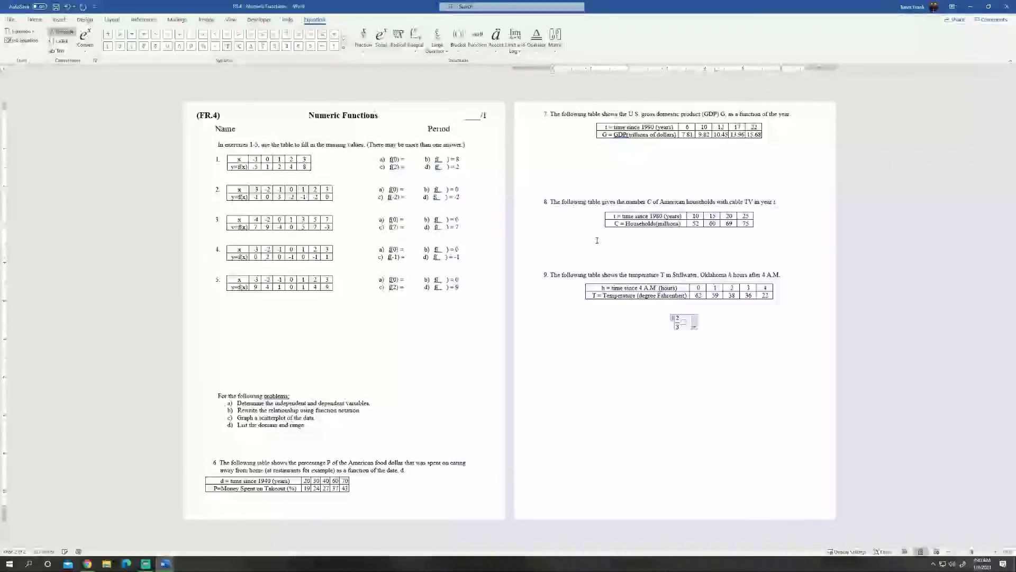
pyautogui.write('x^2')
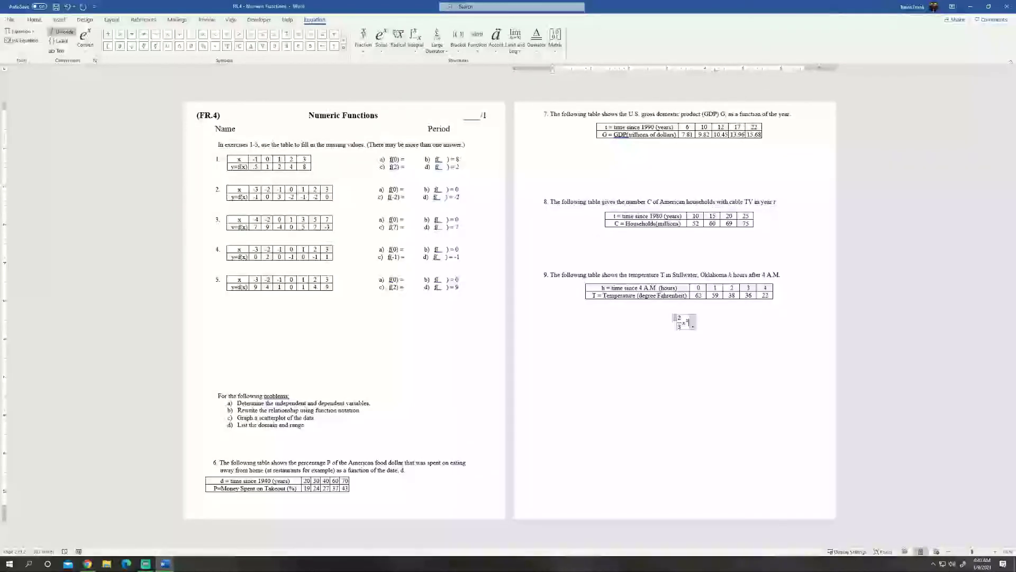
pyautogui.click(553, 333)
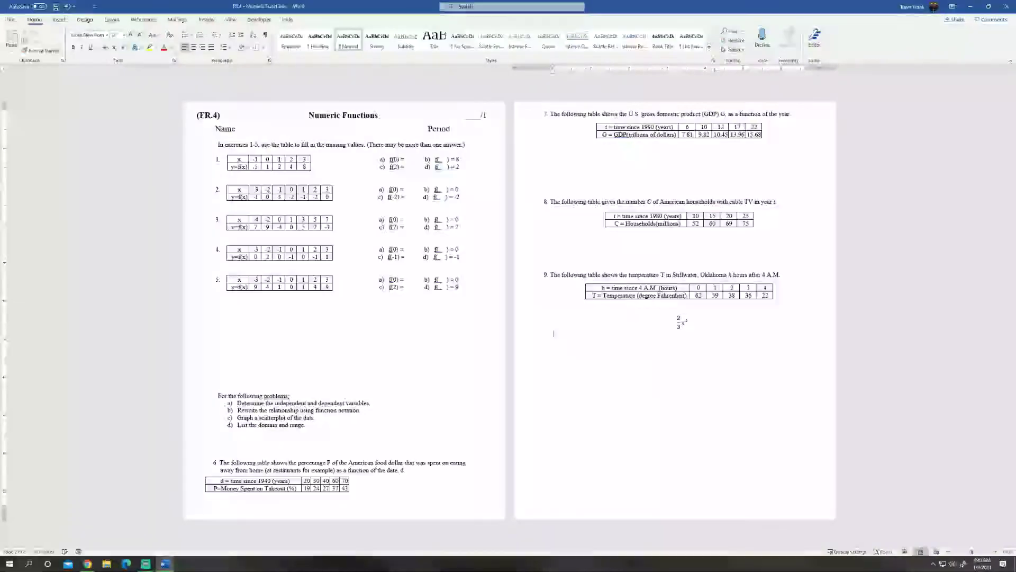
# Reopen the equation below problem 9, review the fraction, script, radical, integral and bracket structures, and add a bracket template after x squared
pyautogui.click(687, 324)
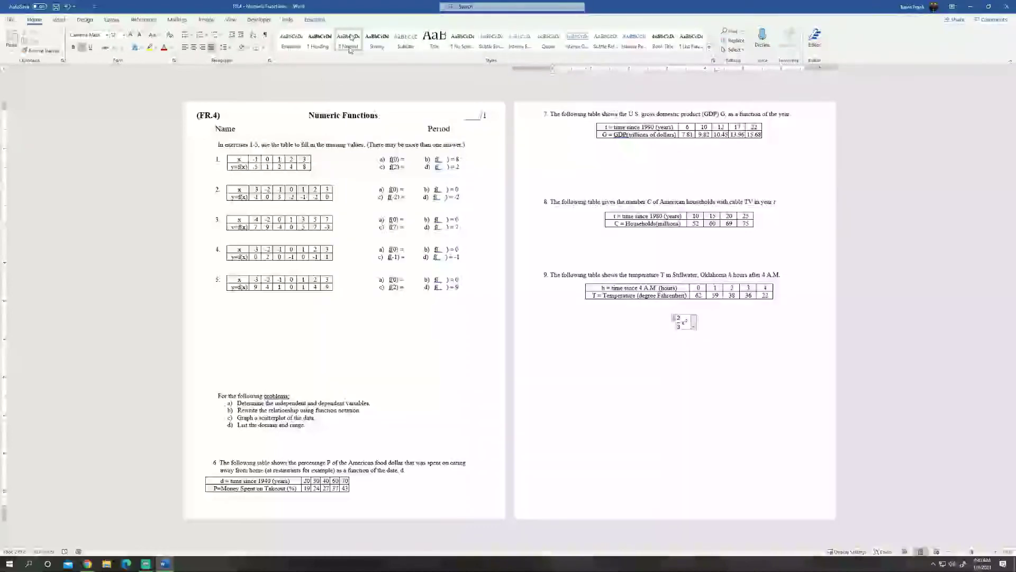
pyautogui.click(319, 21)
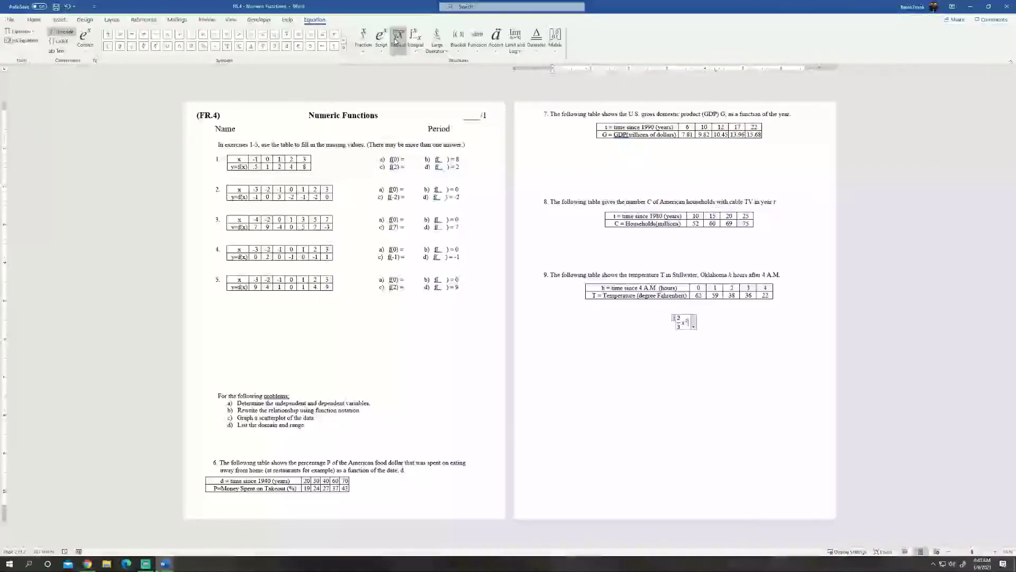
pyautogui.click(366, 50)
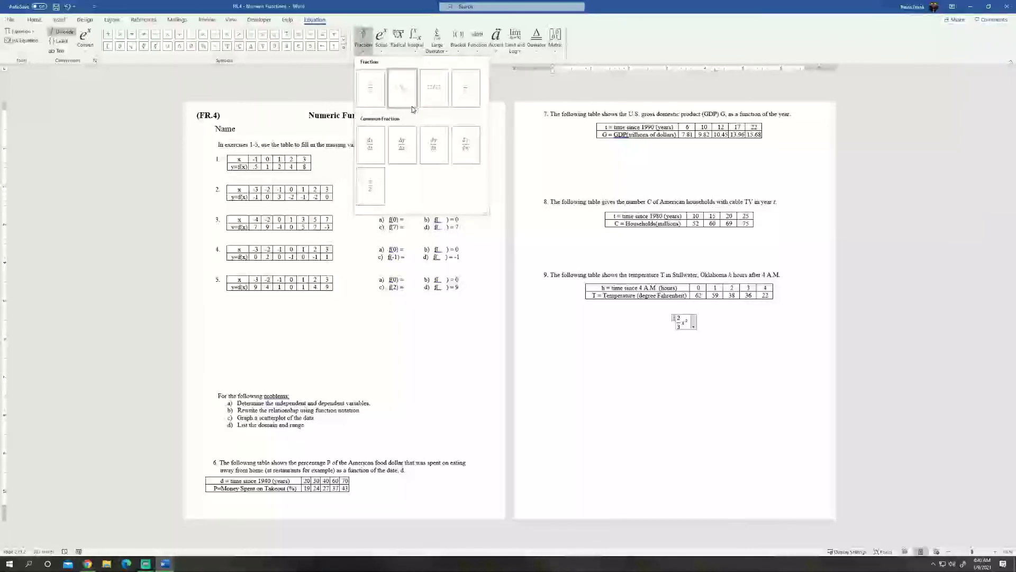
pyautogui.click(386, 49)
pyautogui.click(386, 49)
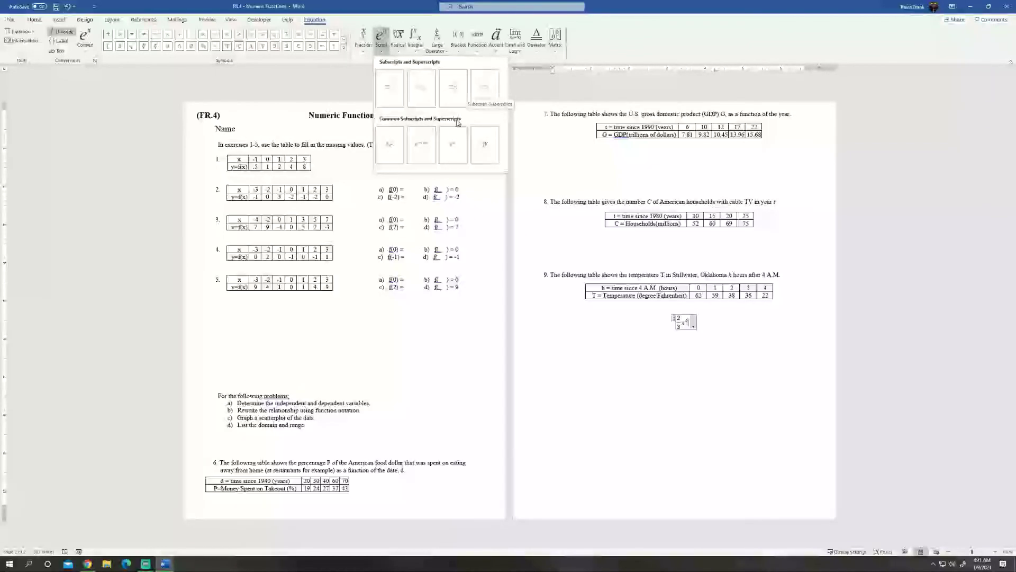
pyautogui.click(400, 38)
pyautogui.click(400, 38)
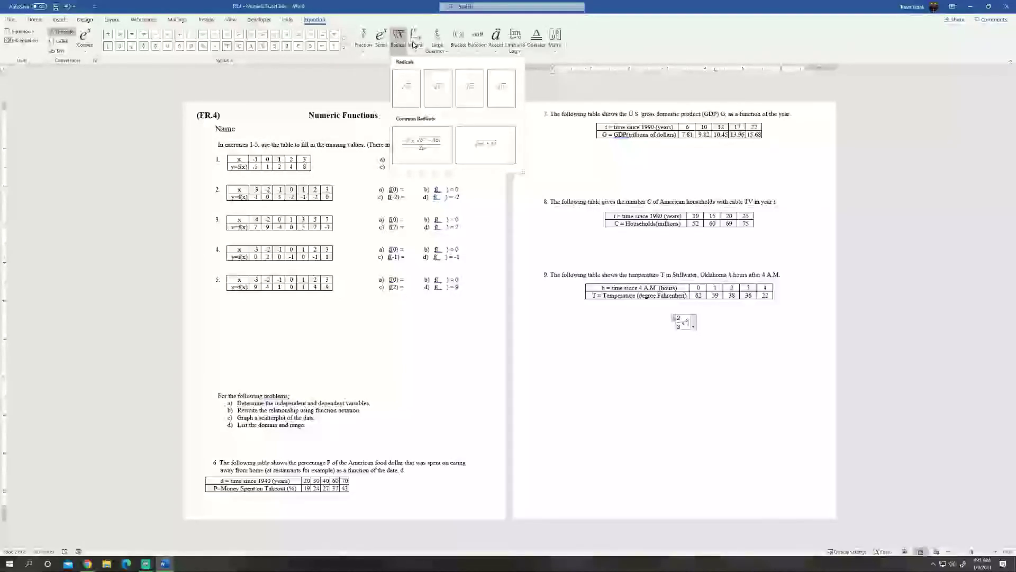
pyautogui.click(415, 42)
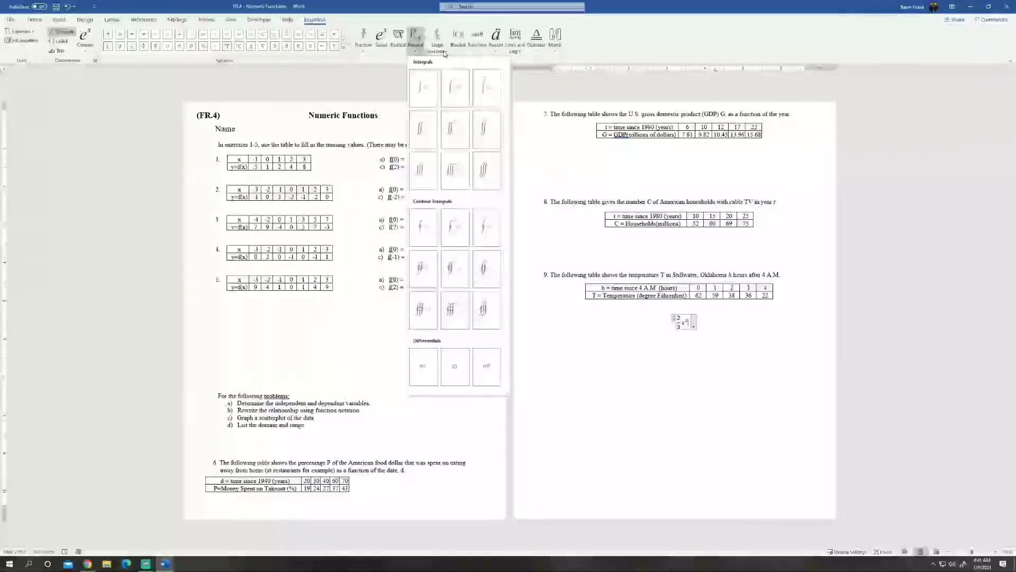
pyautogui.click(459, 38)
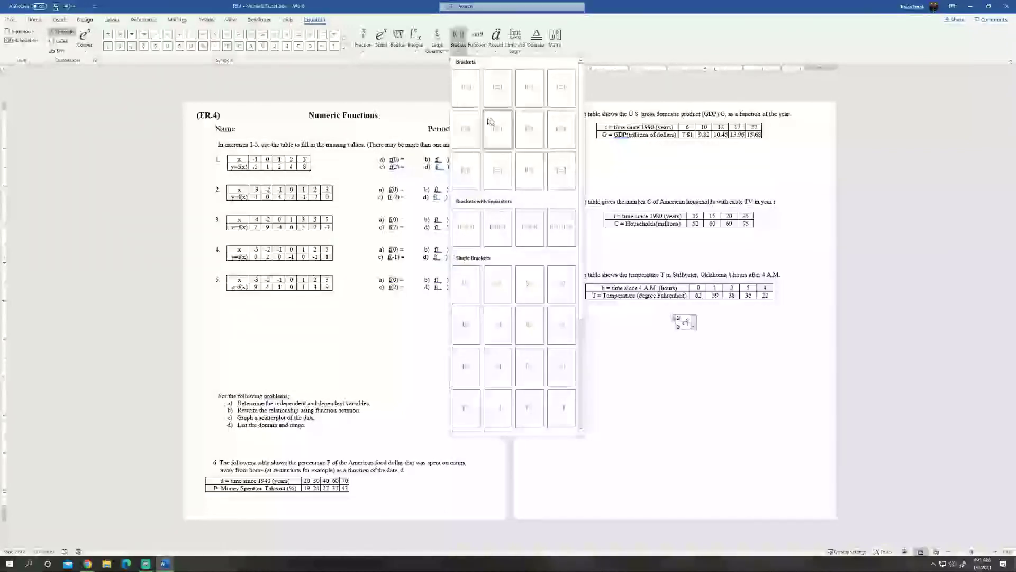
pyautogui.click(495, 132)
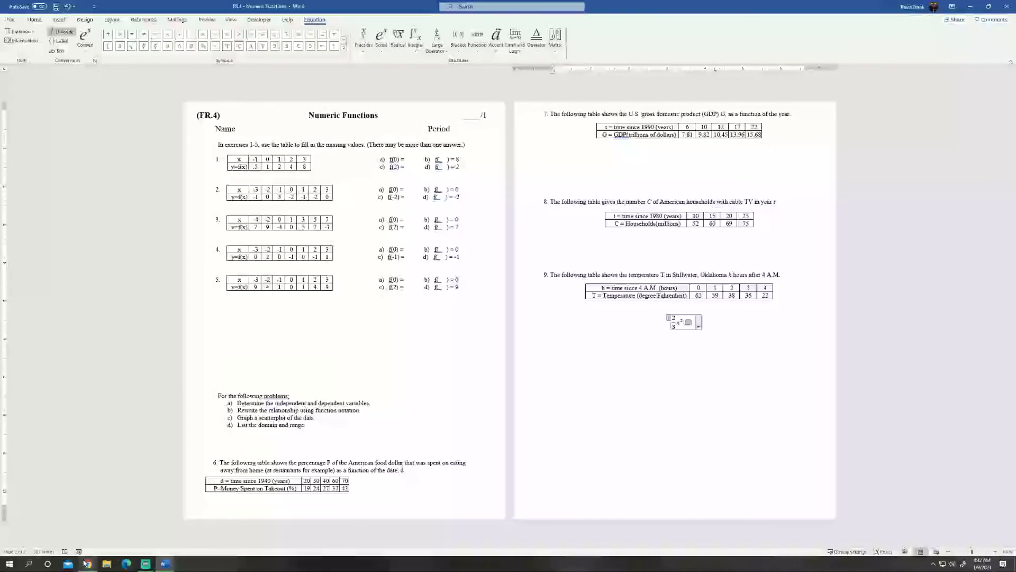
# Switch to Chrome and load Microsoft Teams in place of the online Numeric Functions document
pyautogui.moveTo(87, 563)
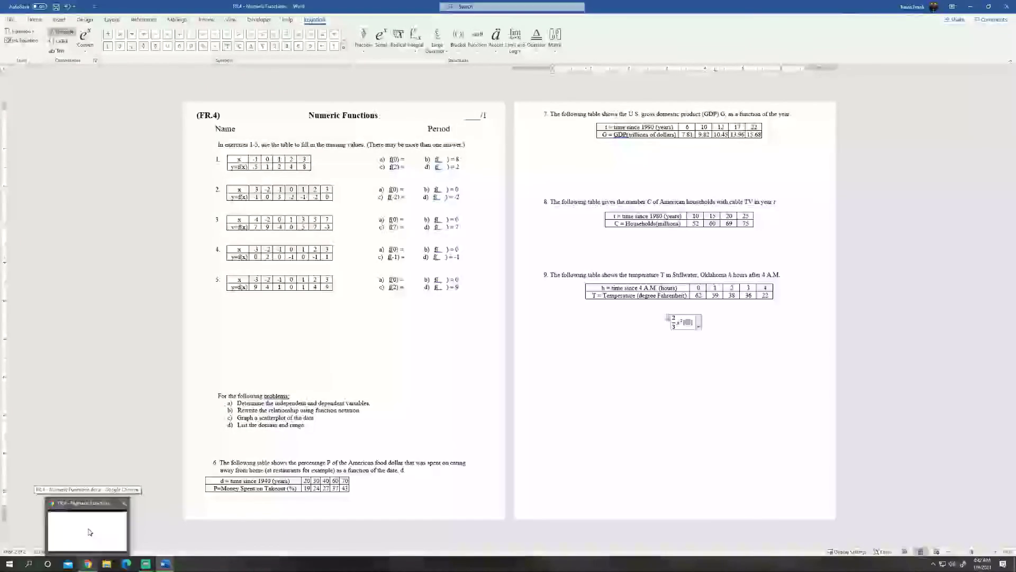
pyautogui.click(90, 532)
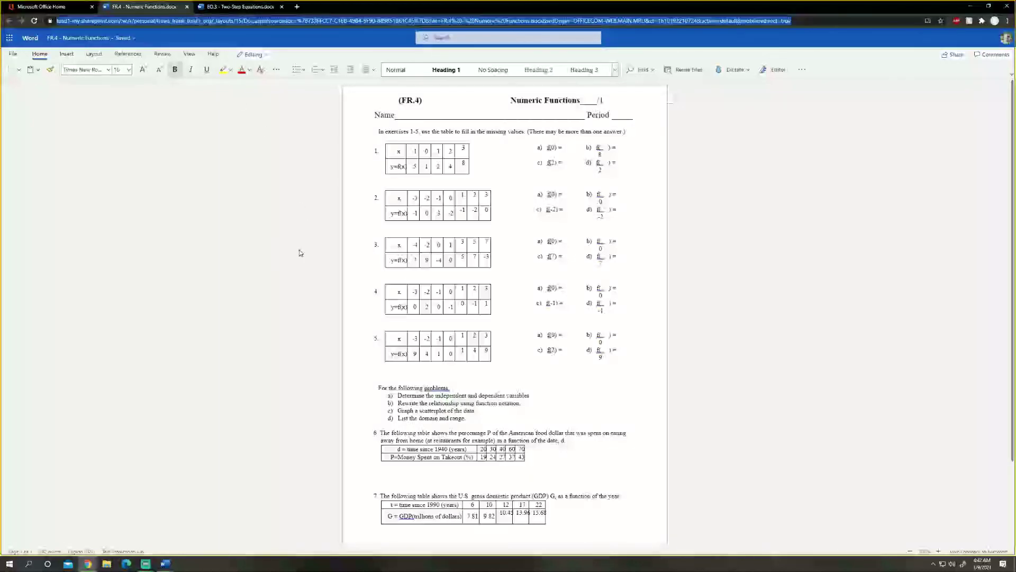
pyautogui.write('tea')
pyautogui.press('Return')
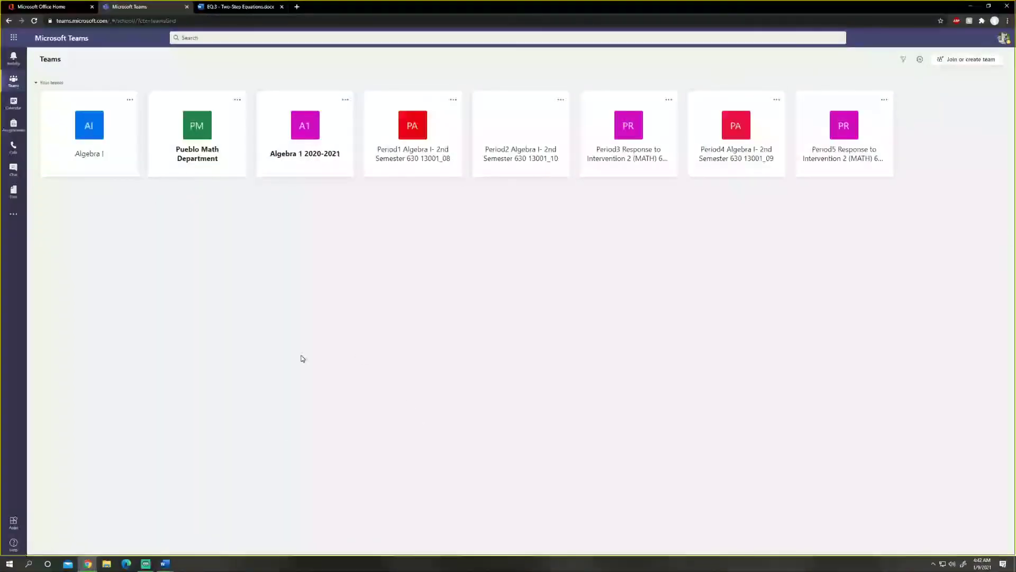
# Open the Class Materials folder in the files of the Period1 Algebra I team
pyautogui.click(390, 169)
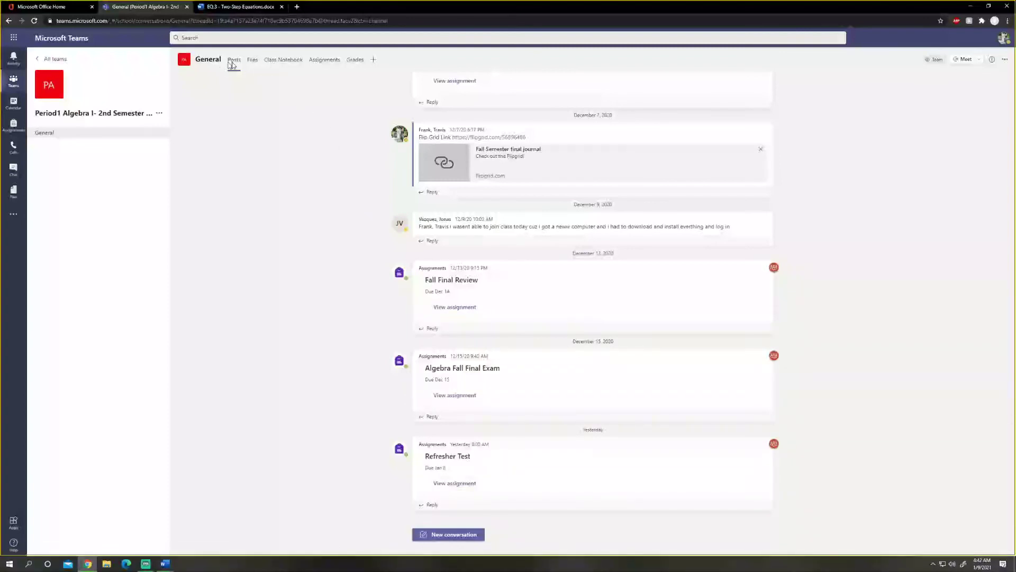
pyautogui.click(252, 60)
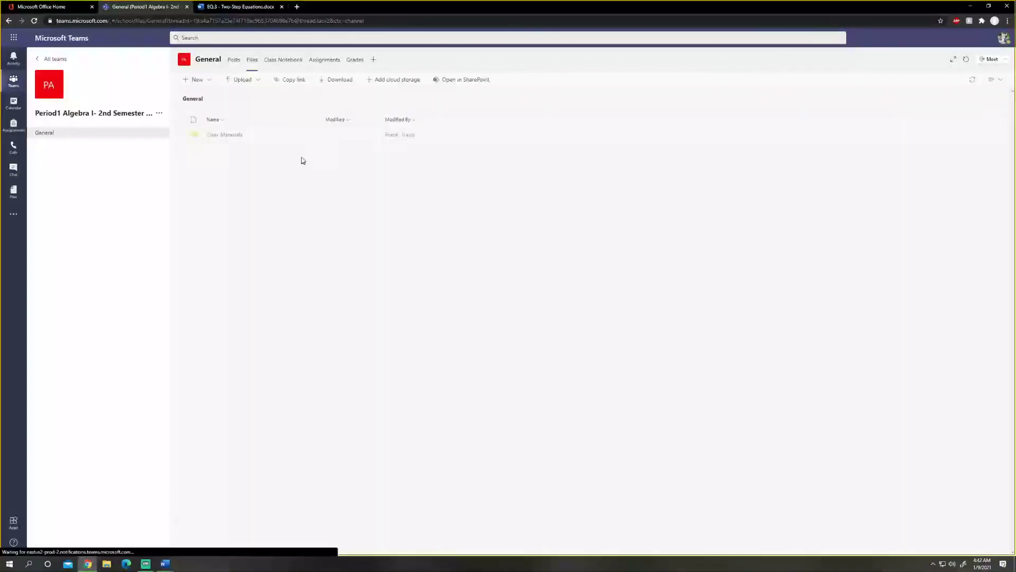
pyautogui.click(224, 135)
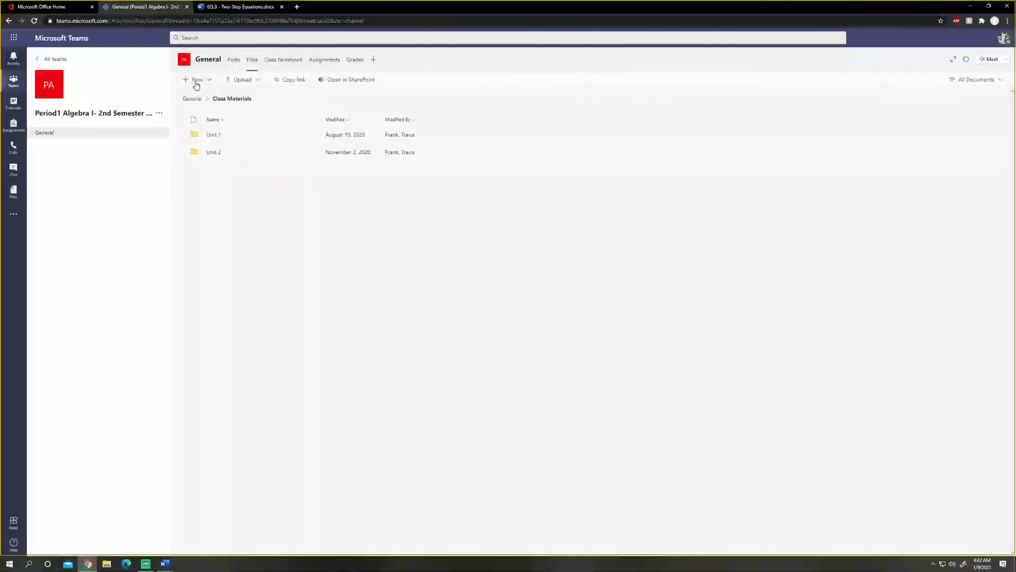
# Examine the upload and new-file options in Class Materials without adding anything, and look through the 1.3 folder of Unit 1
pyautogui.click(233, 81)
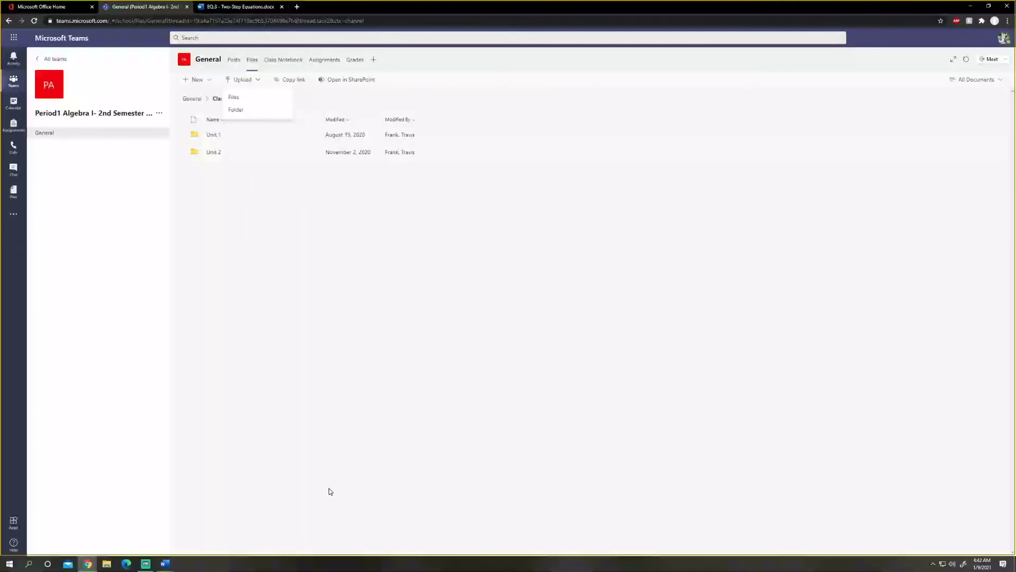
pyautogui.click(238, 97)
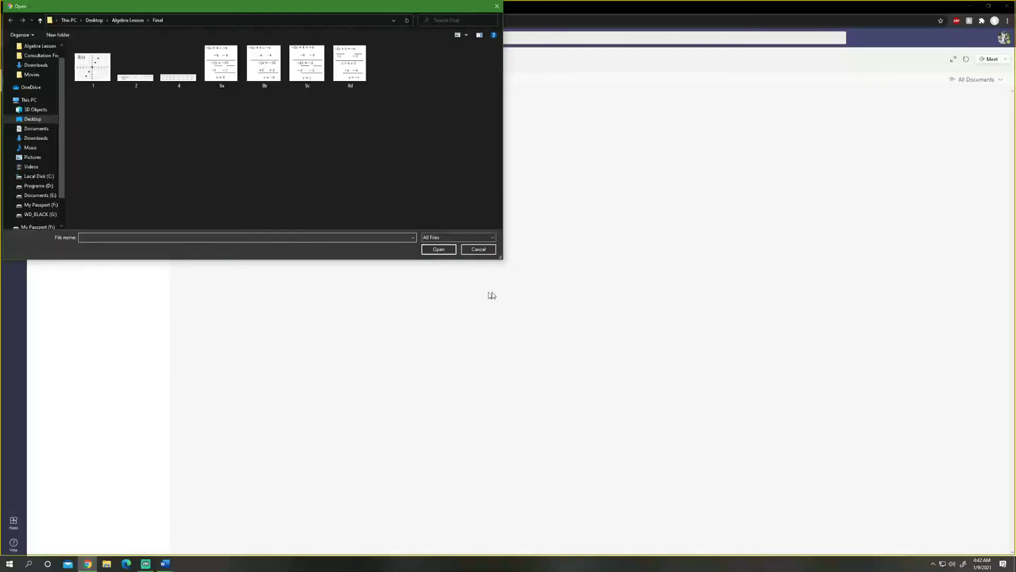
pyautogui.click(490, 251)
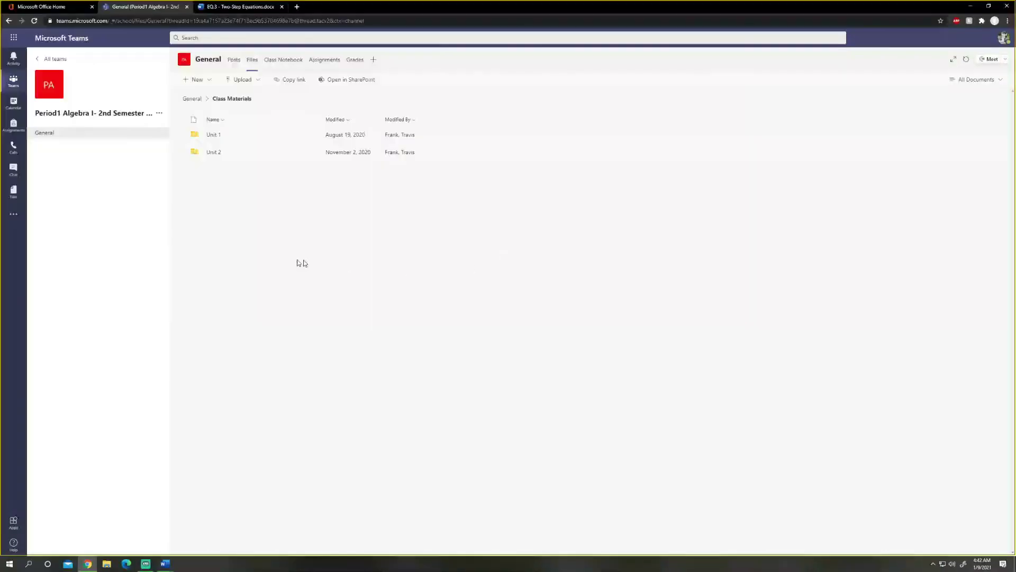
pyautogui.click(199, 80)
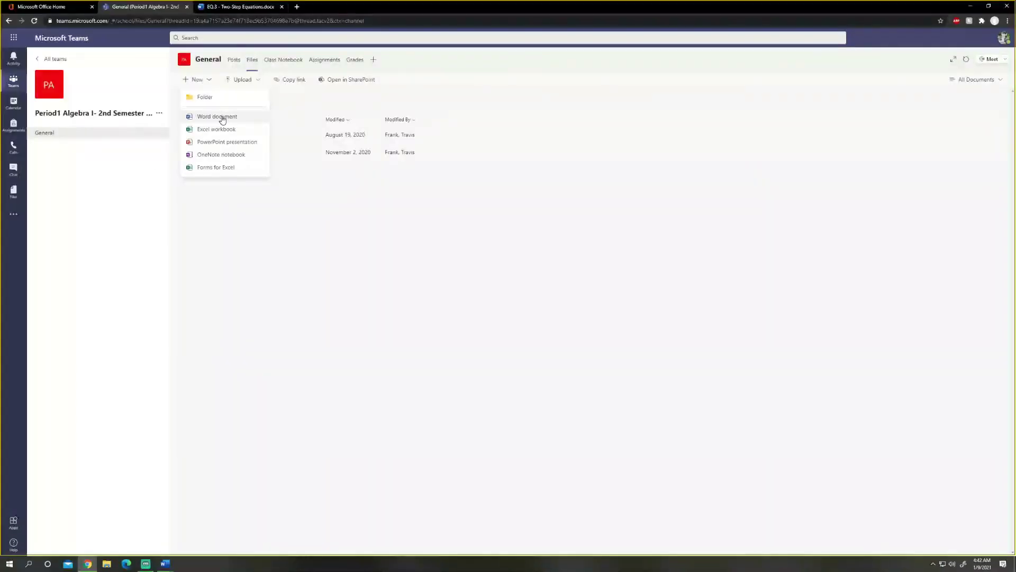
pyautogui.click(509, 269)
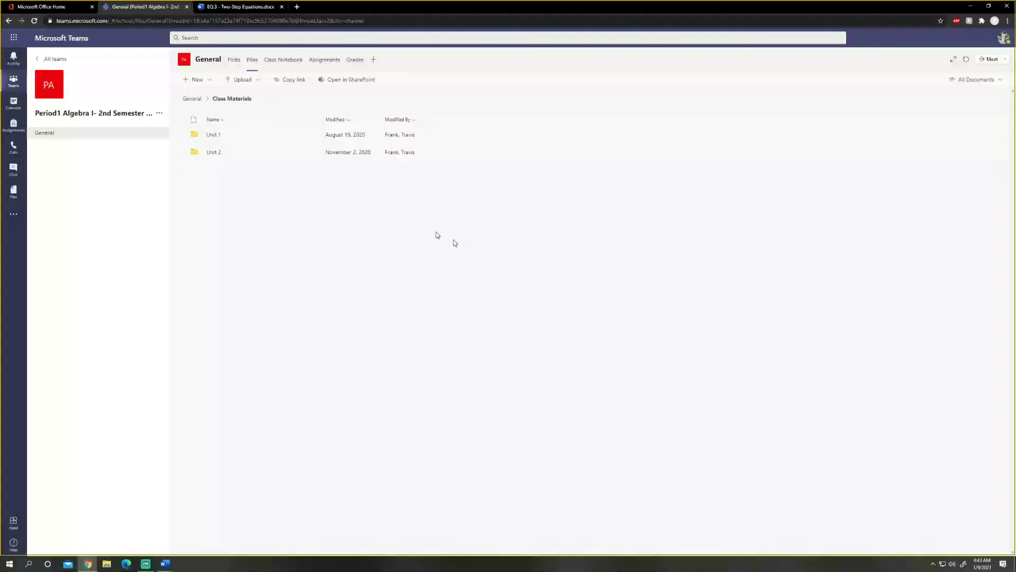
pyautogui.click(255, 85)
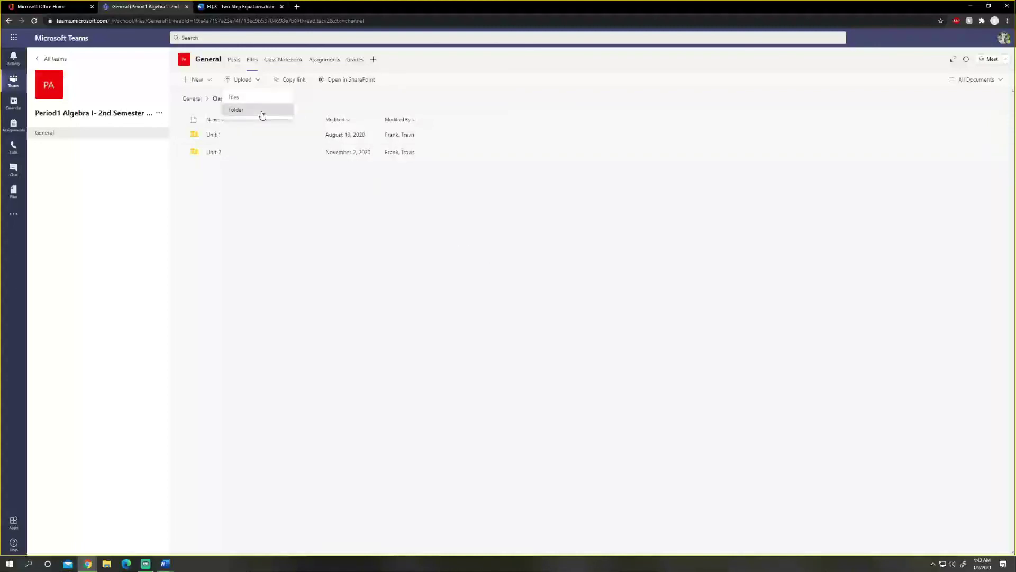
pyautogui.click(260, 110)
pyautogui.click(479, 249)
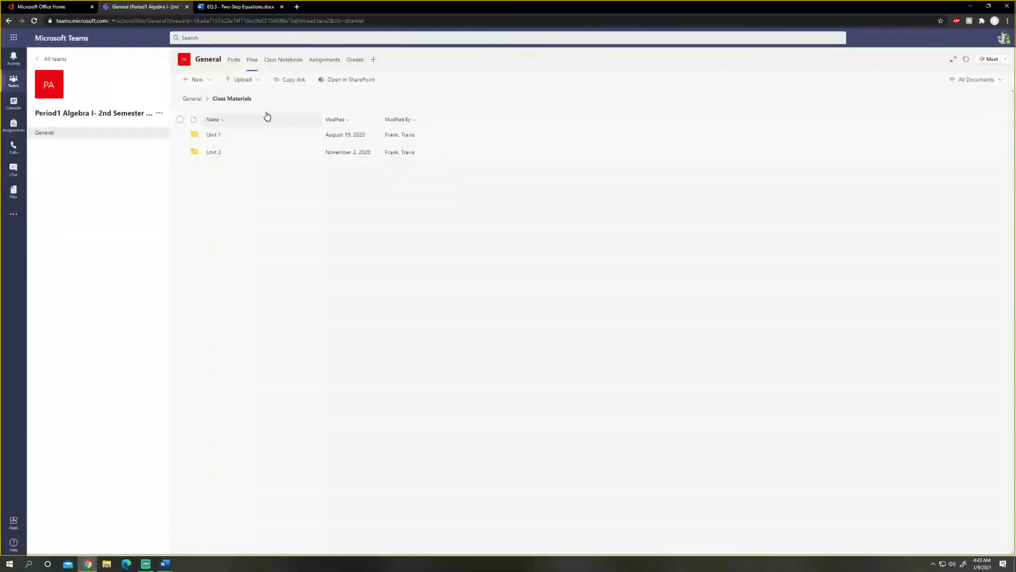
pyautogui.click(217, 135)
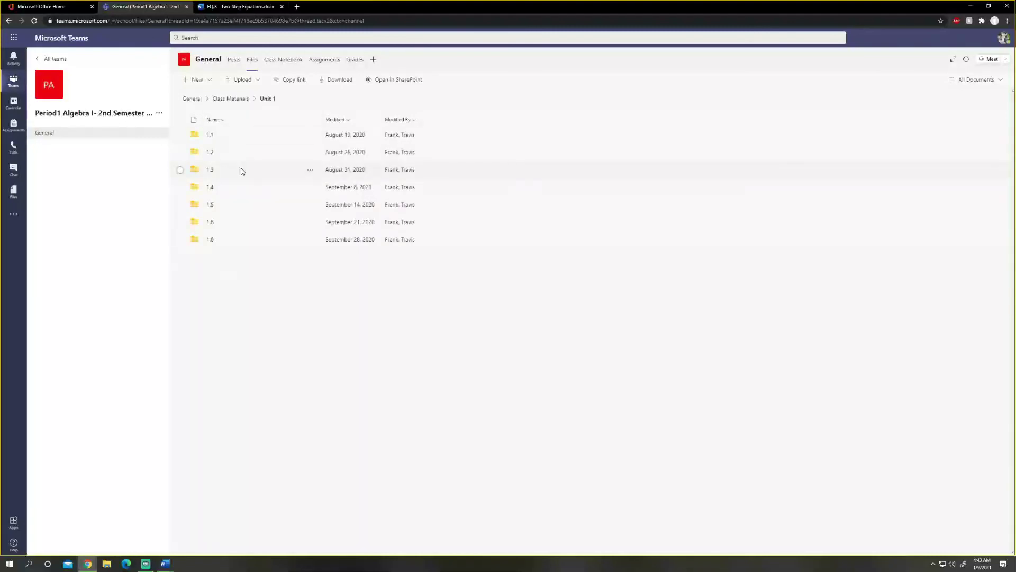
pyautogui.click(211, 169)
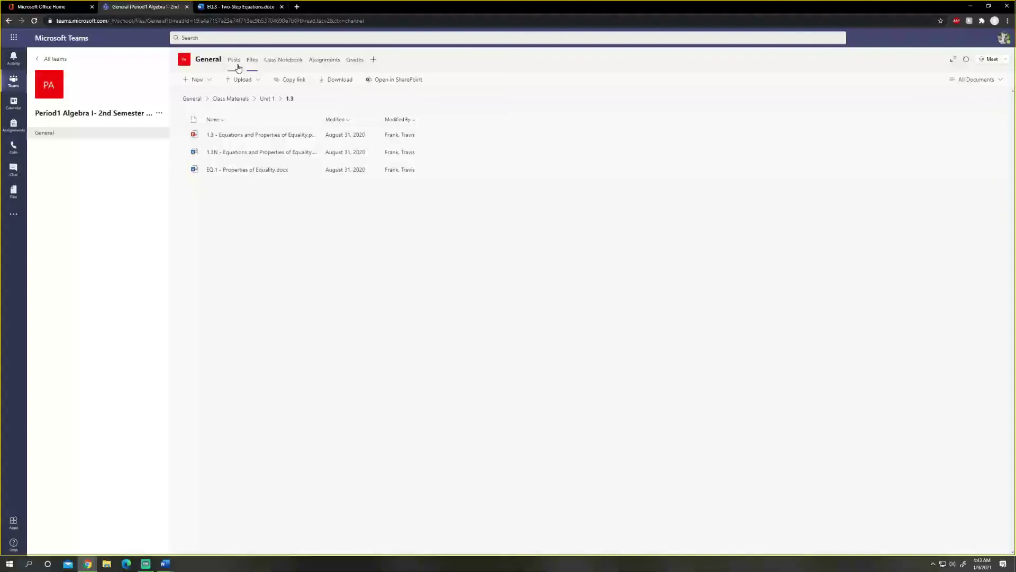
# Start a new assignment for the Period1 Algebra I team
pyautogui.click(314, 62)
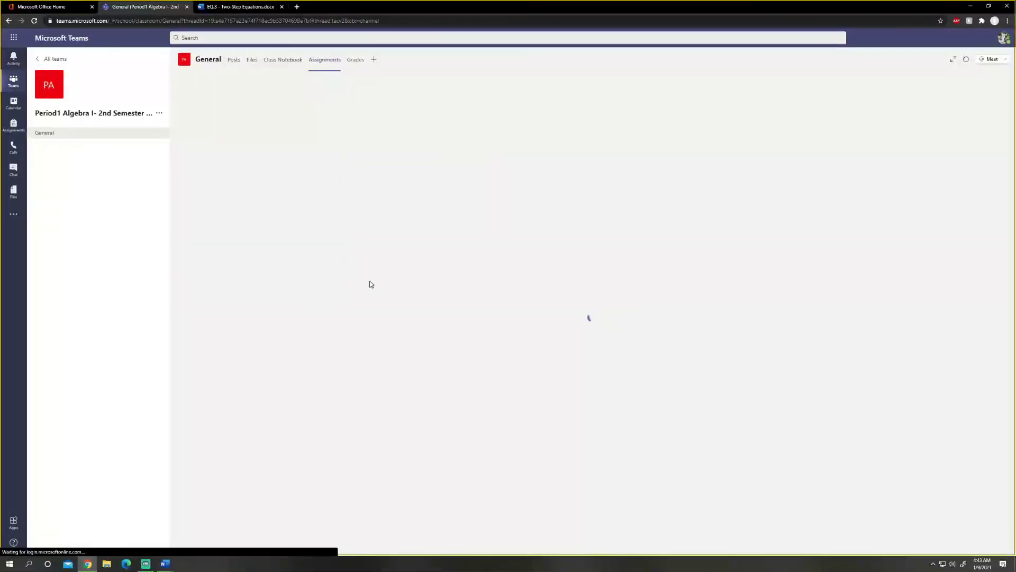
pyautogui.click(269, 260)
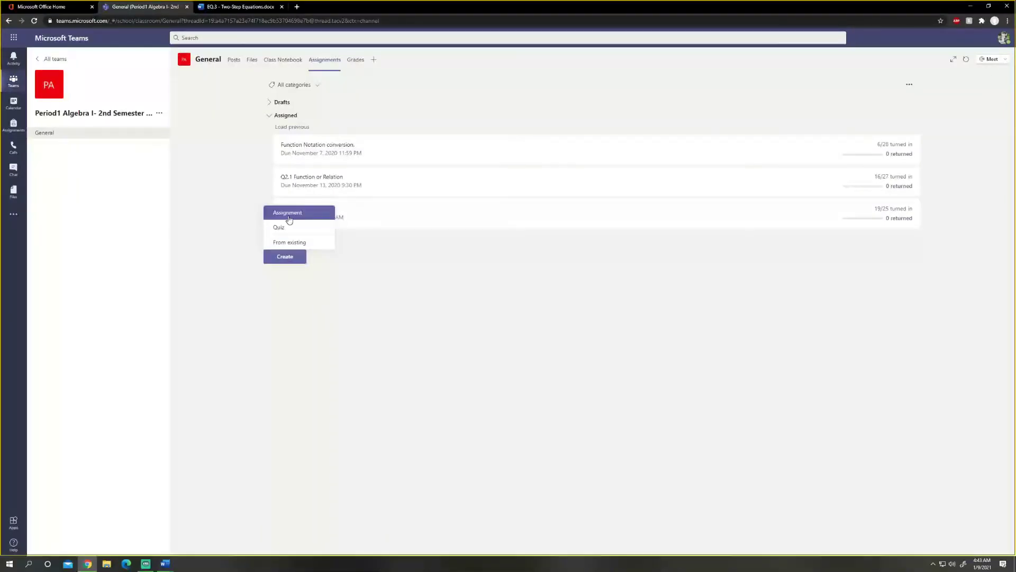
pyautogui.click(298, 225)
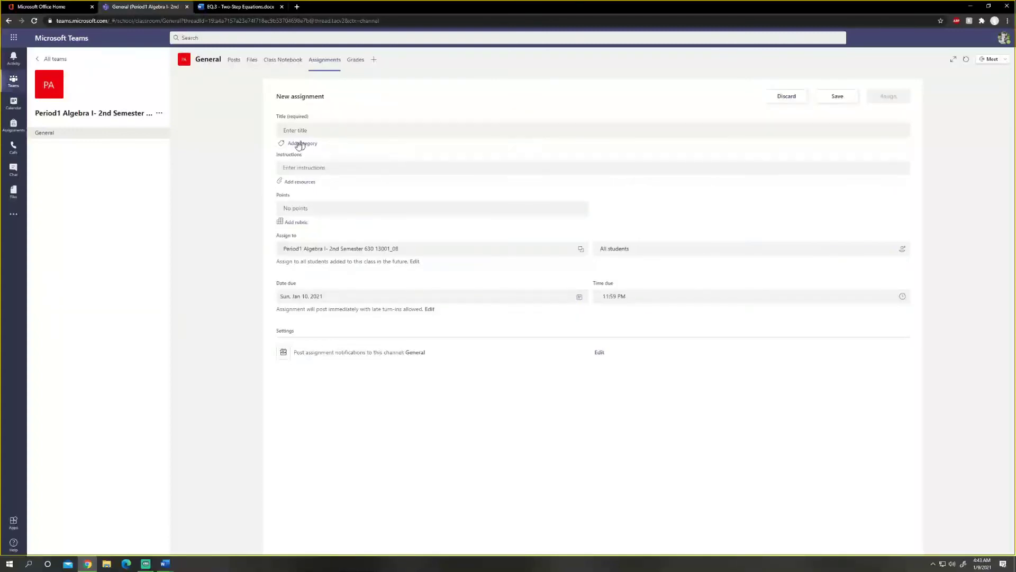
# Attach FR.4 - Numeric Functions from this device's Downloads folder as a resource of the new assignment
pyautogui.click(305, 182)
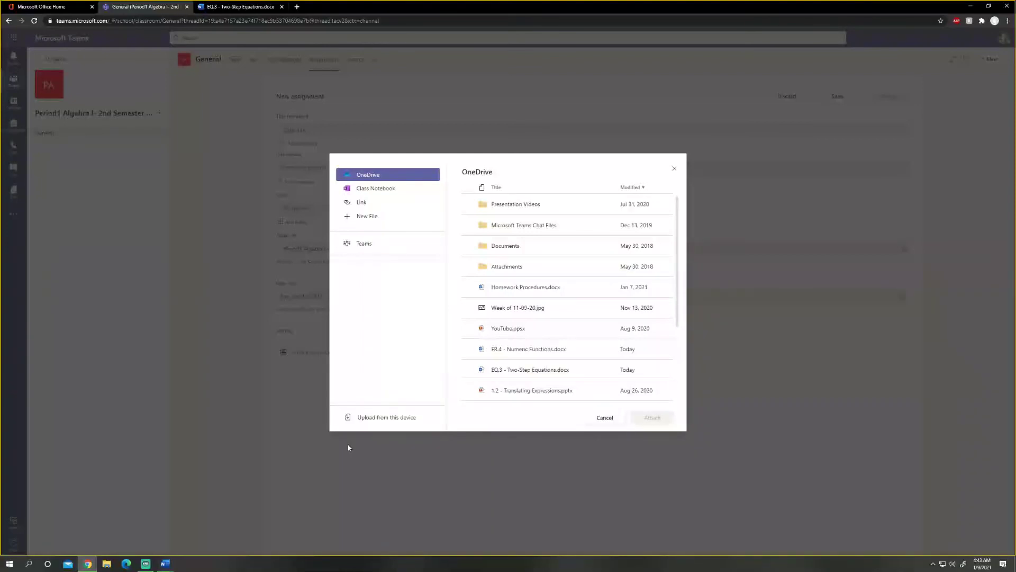
pyautogui.click(344, 418)
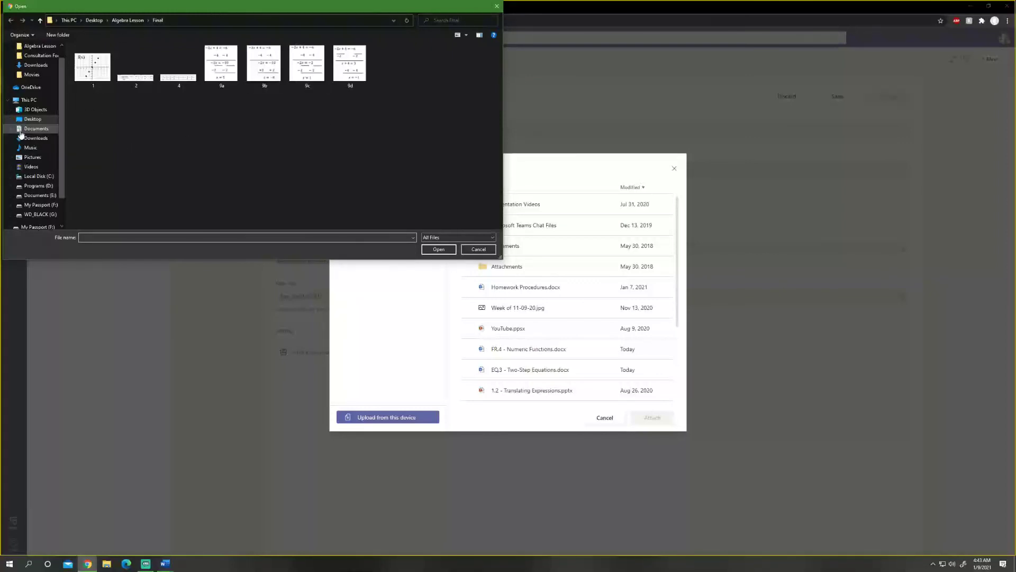
pyautogui.click(36, 138)
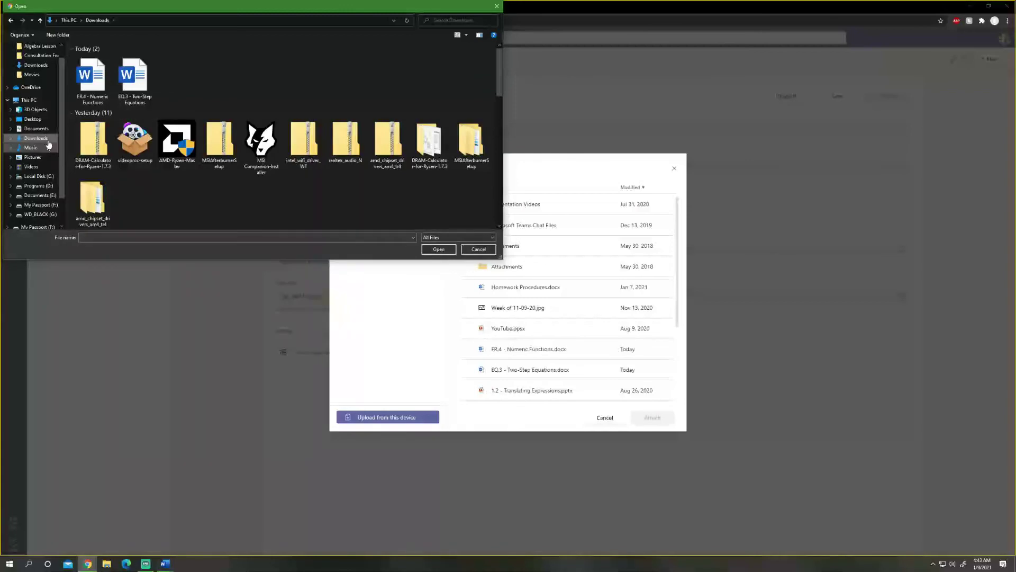
pyautogui.doubleClick(106, 92)
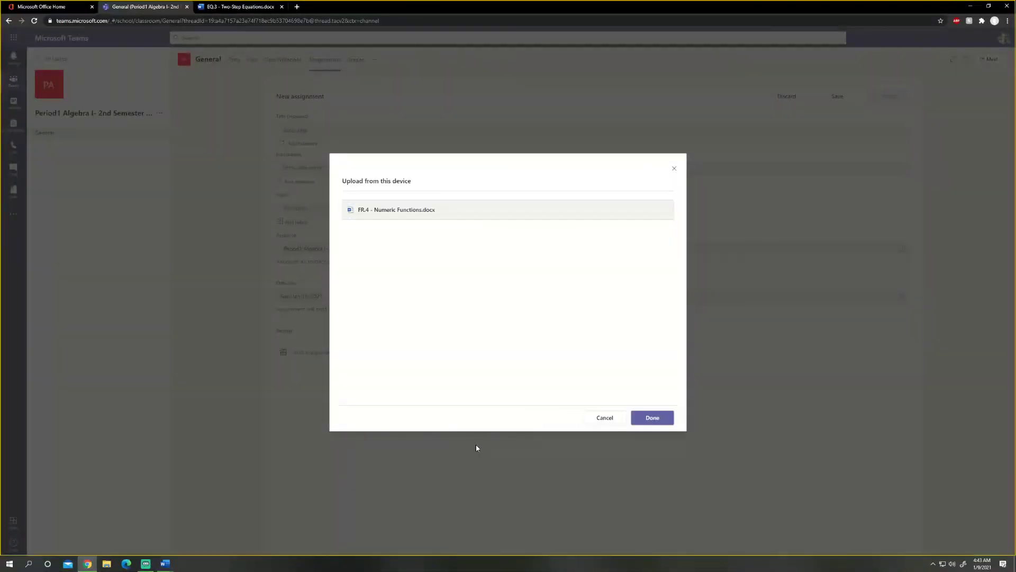
pyautogui.click(640, 420)
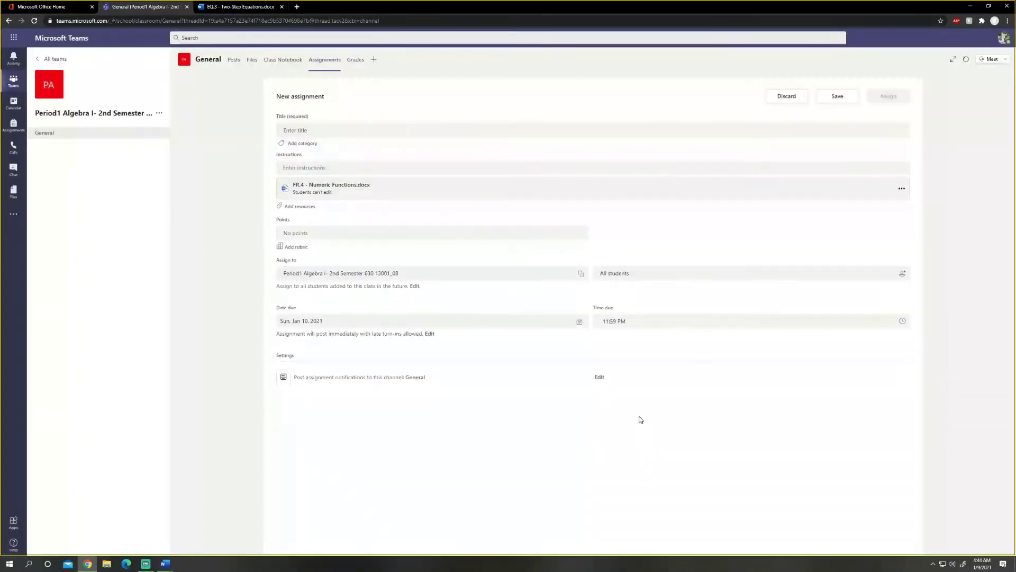